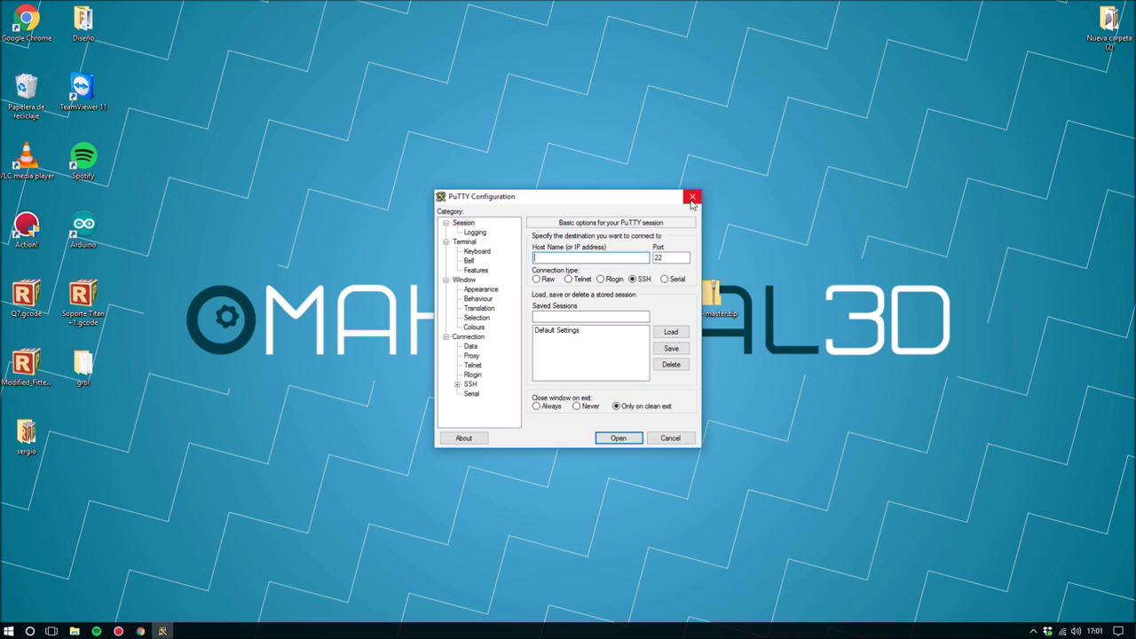
- Close the PuTTY configuration, extract bCNC-master.zip into a bCNC-master folder with 7-Zip, and place the folder above the archive on the desktop
{"action": "left_click", "coordinate": [692, 198]}
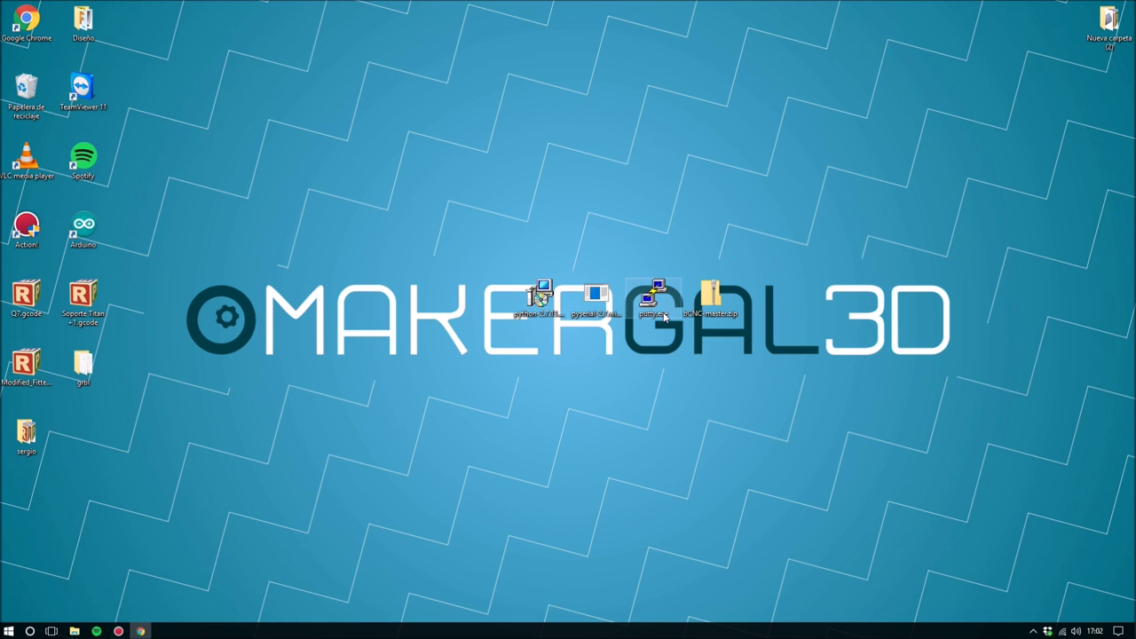
{"action": "right_click", "coordinate": [716, 299]}
{"action": "mouse_move", "coordinate": [750, 337]}
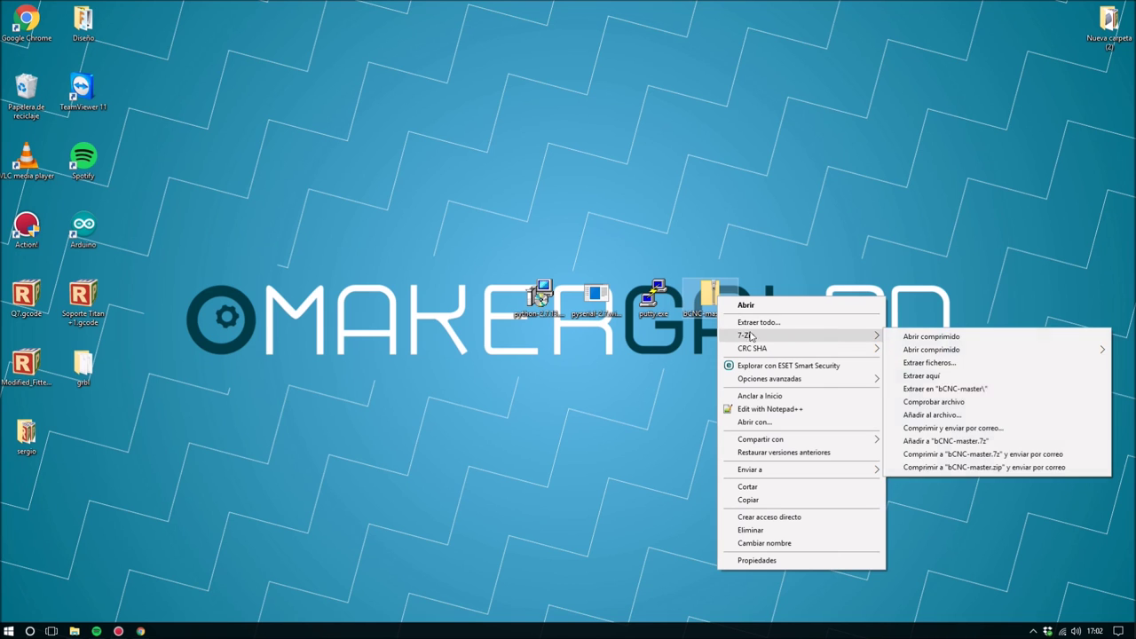
{"action": "left_click", "coordinate": [993, 391]}
{"action": "left_click_drag", "start_coordinate": [26, 501], "coordinate": [708, 229]}
- Run bCNC.bat from the extracted bCNC-master folder to check that bCNC starts, and close the bCNC window
{"action": "double_click", "coordinate": [708, 228]}
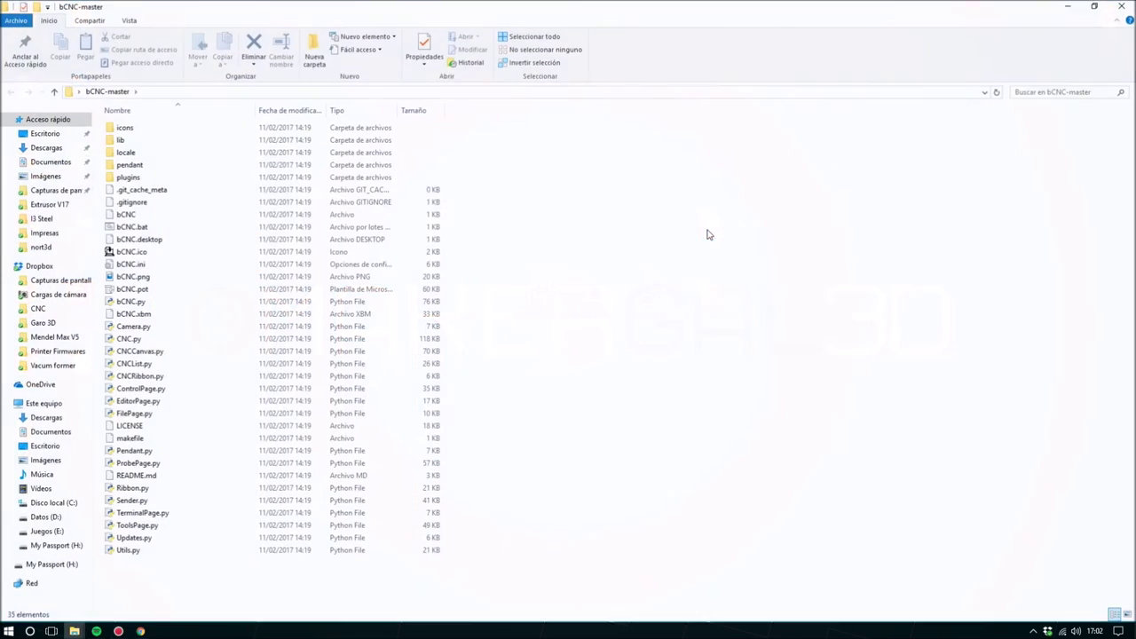
{"action": "left_click", "coordinate": [149, 228]}
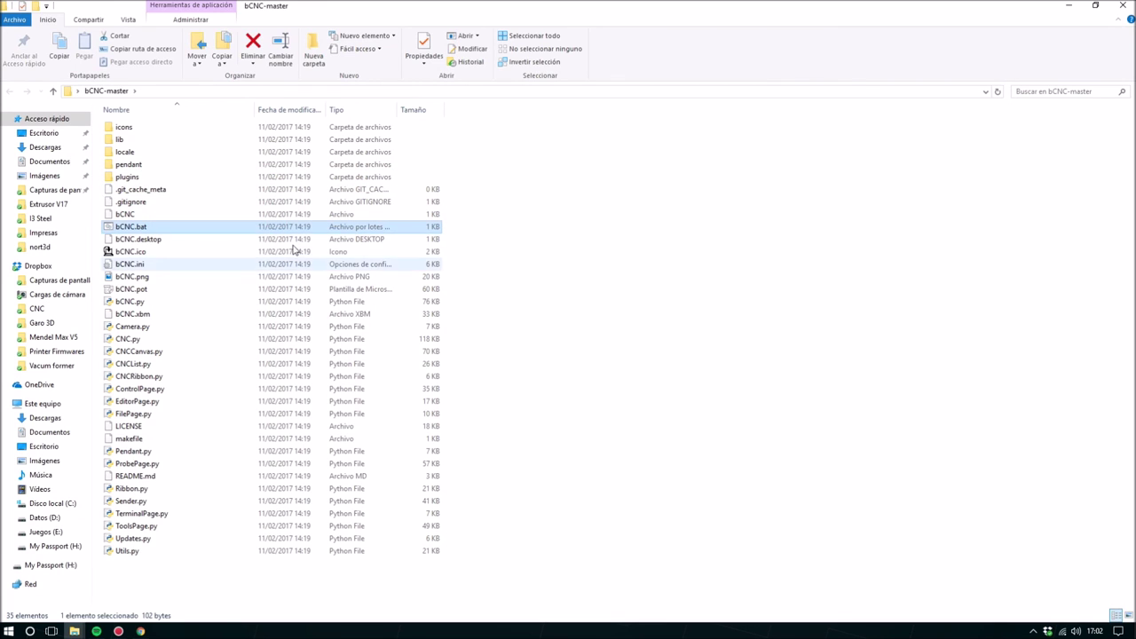
{"action": "left_click", "coordinate": [595, 254]}
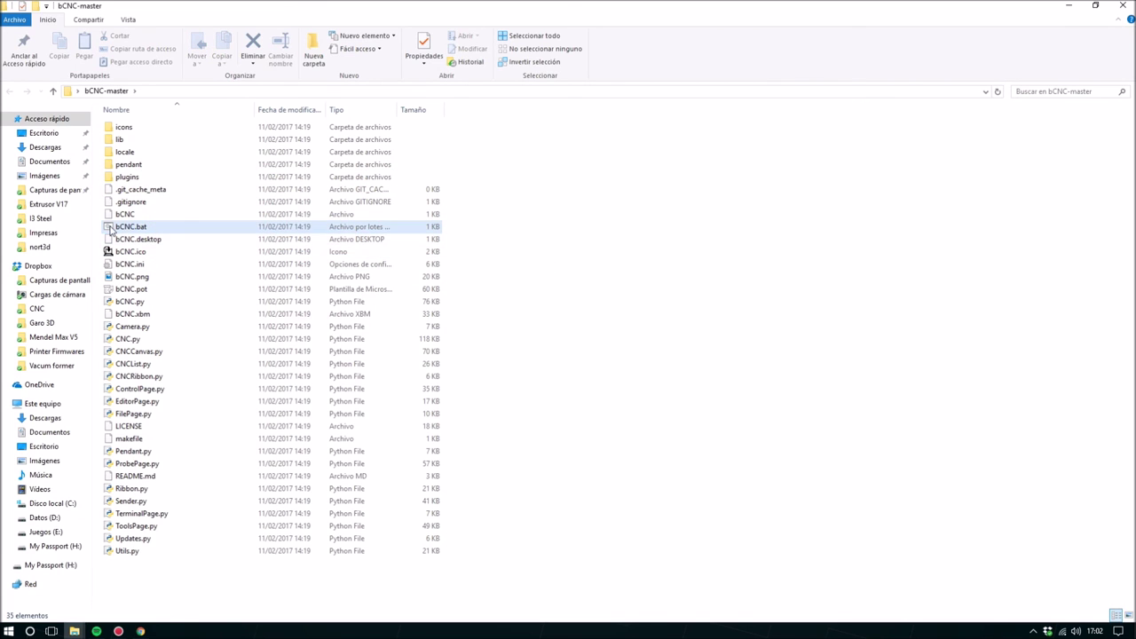
{"action": "left_click", "coordinate": [125, 230]}
{"action": "double_click", "coordinate": [145, 228]}
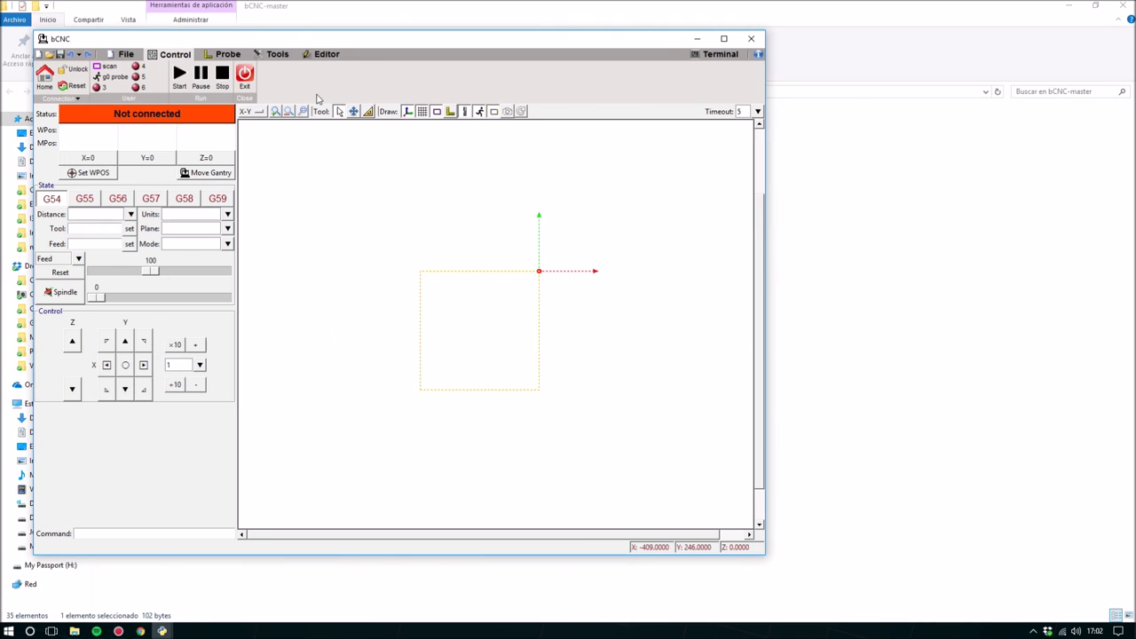
{"action": "left_click_drag", "start_coordinate": [386, 40], "coordinate": [590, 49]}
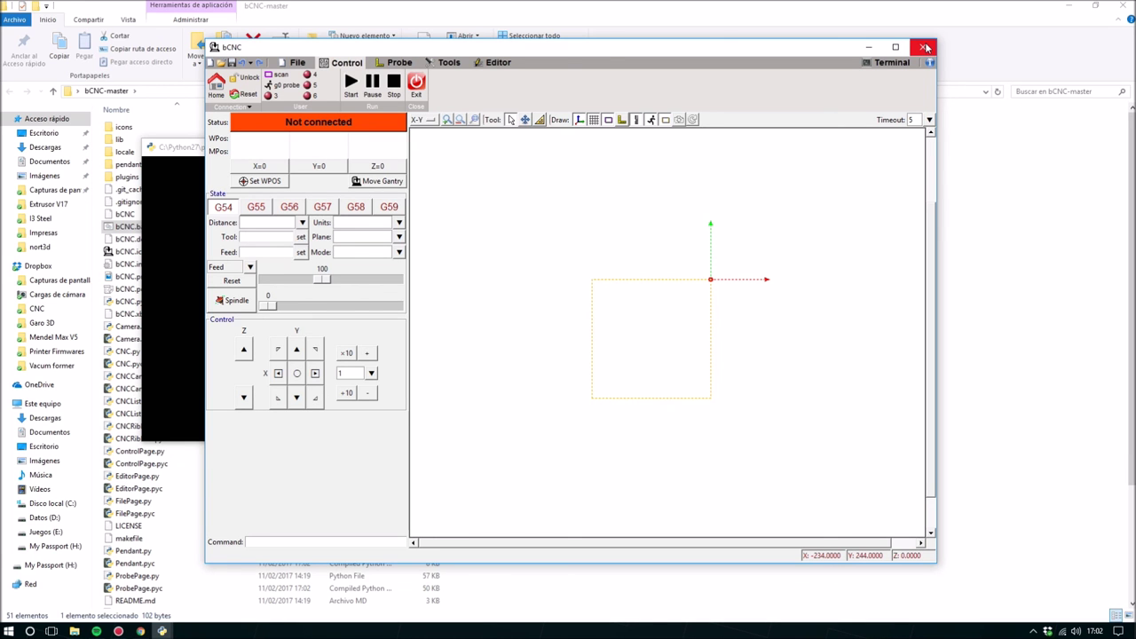
{"action": "left_click", "coordinate": [925, 47]}
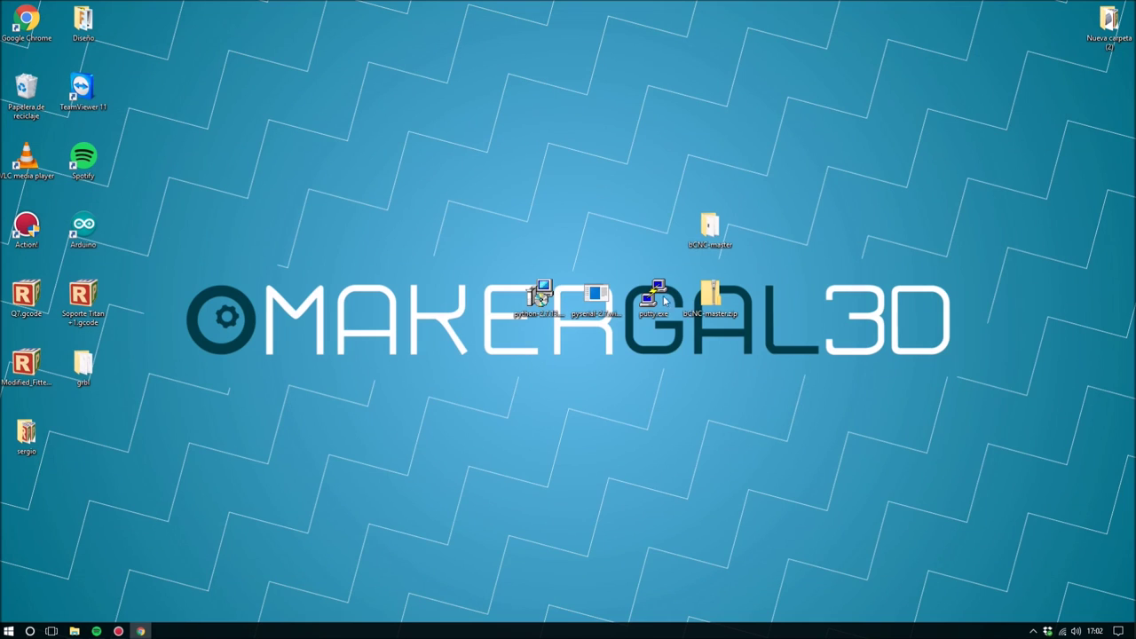
- Launch putty.exe from the desktop and move its configuration window clear of the bCNC-master files
{"action": "double_click", "coordinate": [653, 297]}
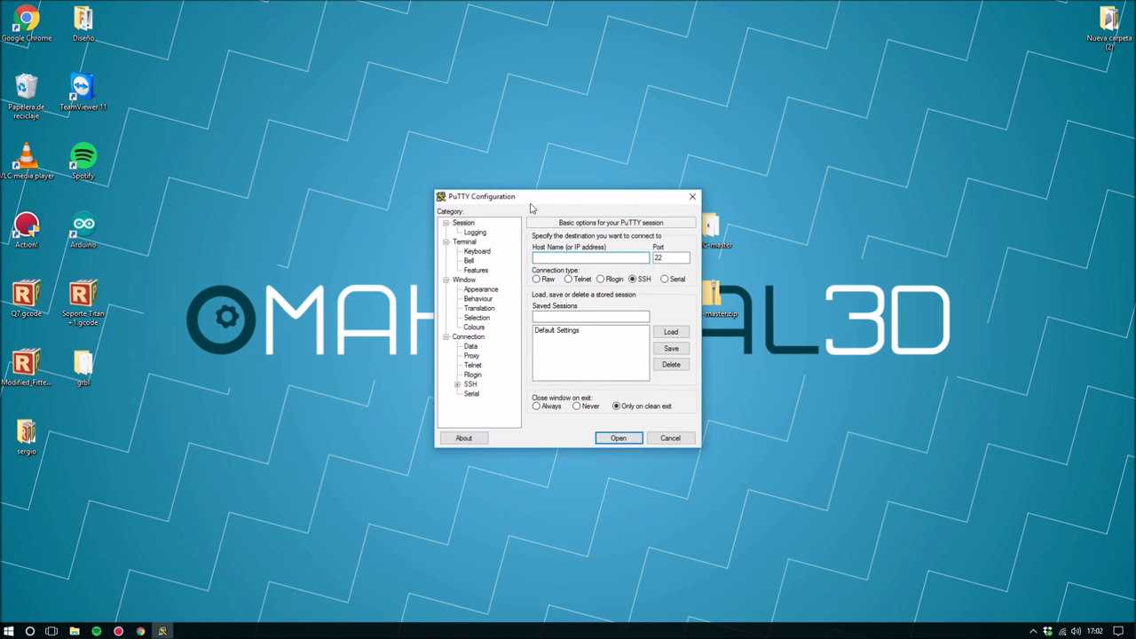
{"action": "left_click_drag", "start_coordinate": [530, 203], "coordinate": [404, 176]}
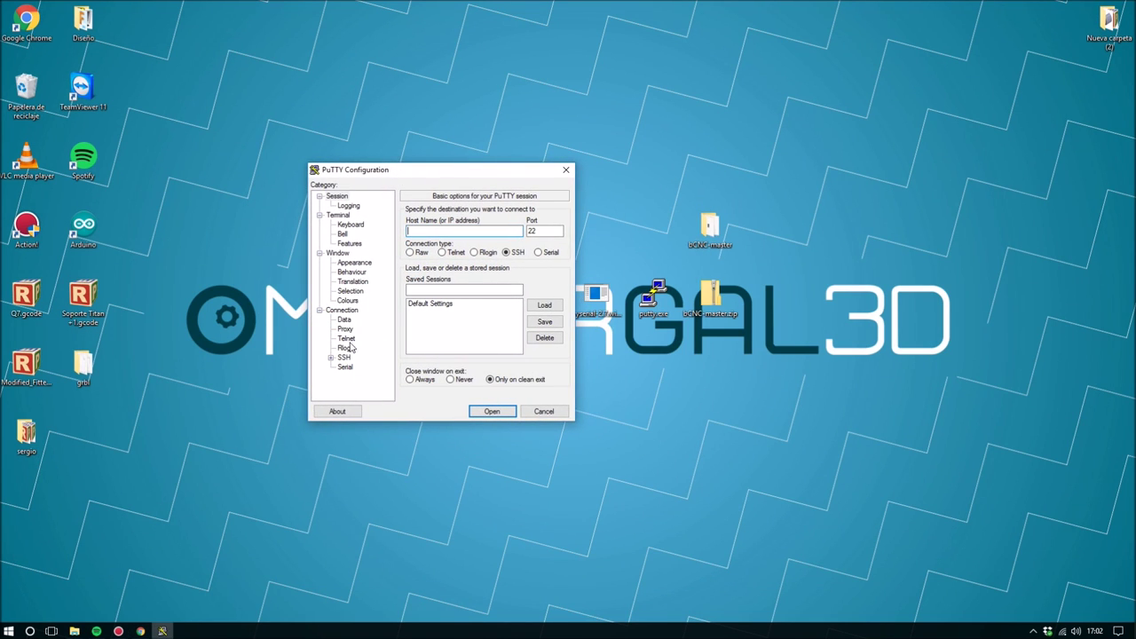
- Look through the general Connection settings and the Data, Proxy, Telnet, Rlogin and SSH options
{"action": "left_click", "coordinate": [342, 310]}
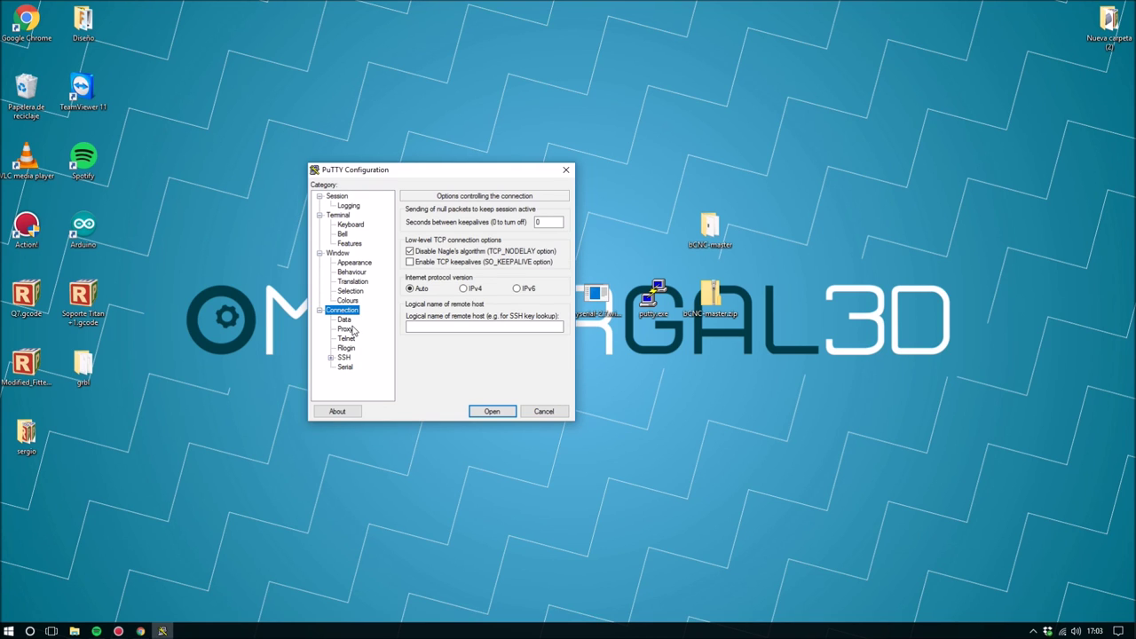
{"action": "left_click", "coordinate": [346, 329]}
{"action": "left_click", "coordinate": [344, 320]}
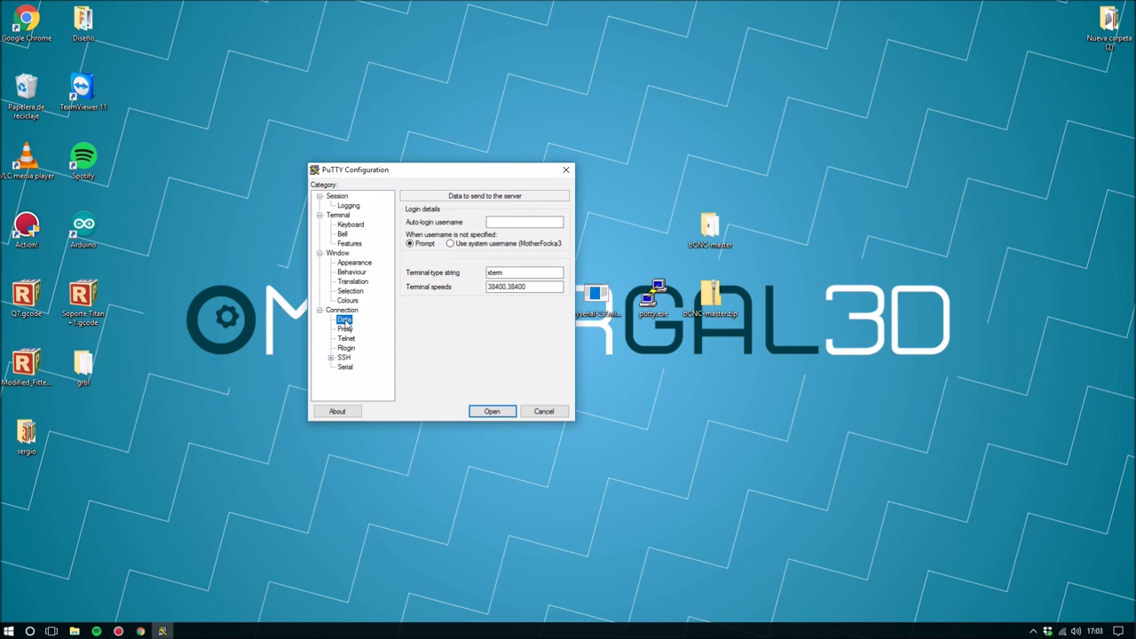
{"action": "left_click", "coordinate": [346, 330]}
{"action": "left_click", "coordinate": [347, 339]}
{"action": "left_click", "coordinate": [348, 348]}
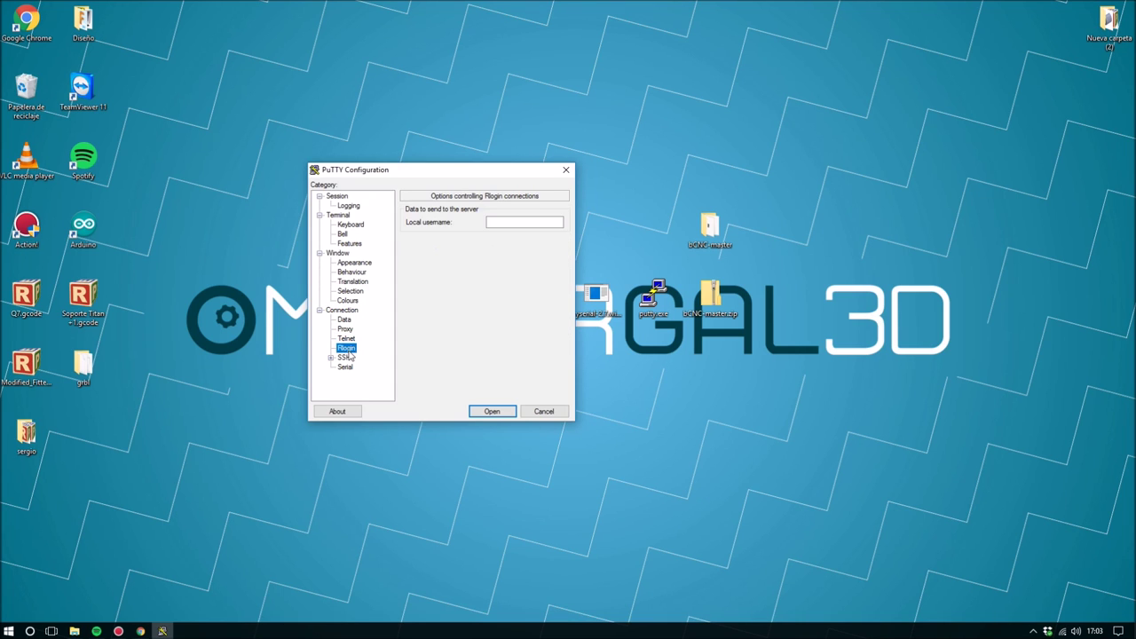
{"action": "left_click", "coordinate": [346, 356]}
{"action": "left_click", "coordinate": [346, 348]}
{"action": "left_click", "coordinate": [346, 357]}
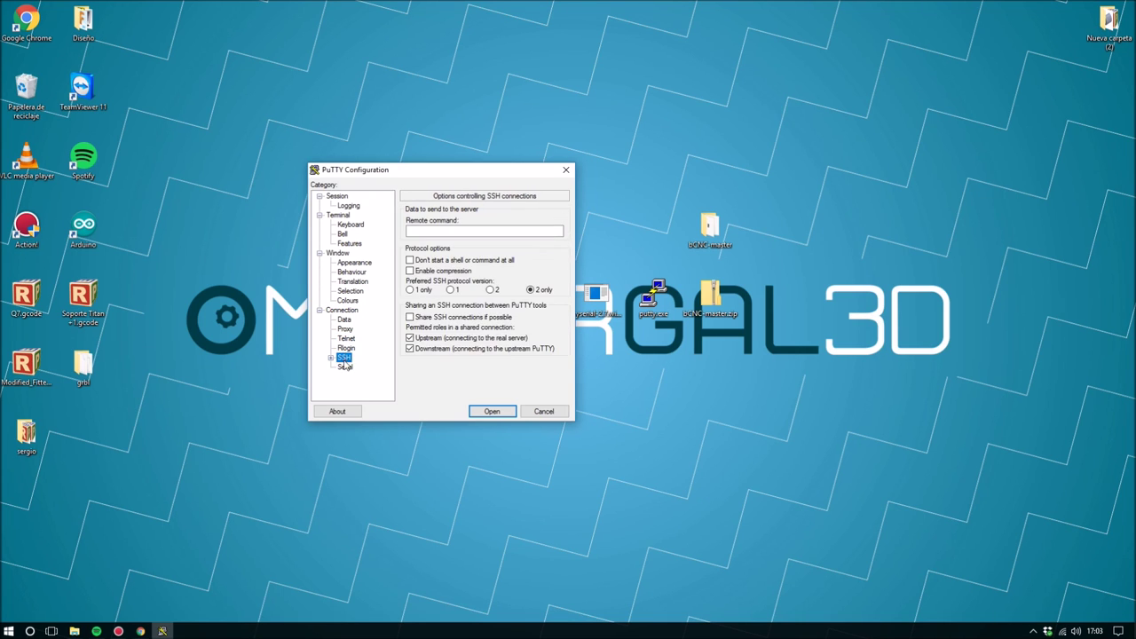
- Examine the Logging, Keyboard and Bell options and the window's Behaviour, Translation, Selection and Colours options
{"action": "left_click", "coordinate": [345, 205]}
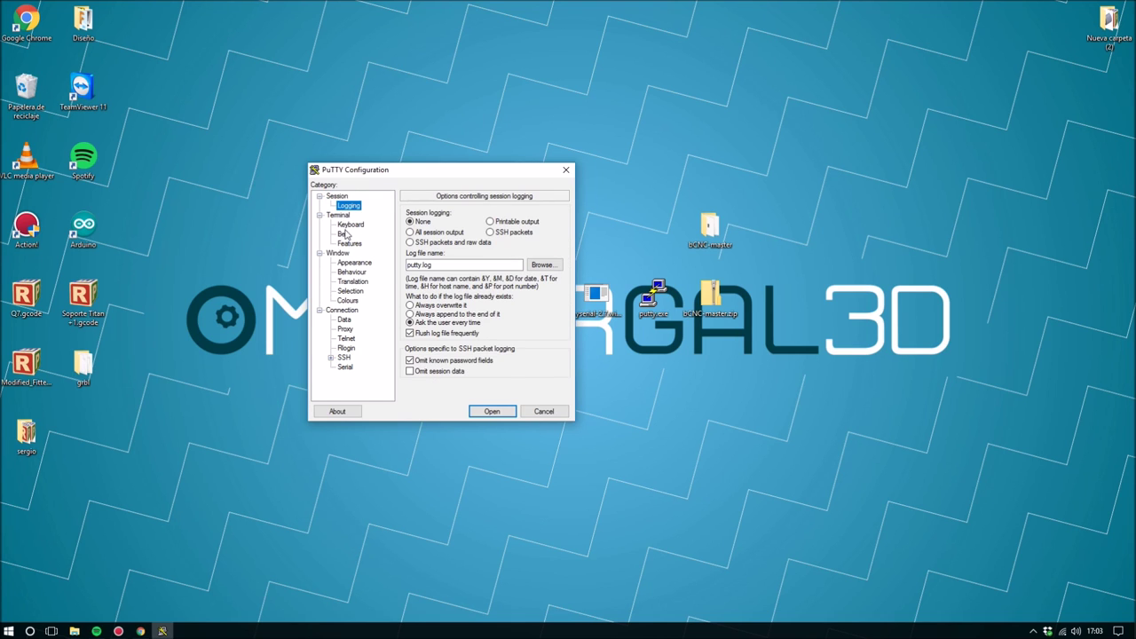
{"action": "left_click", "coordinate": [350, 224]}
{"action": "left_click", "coordinate": [342, 234]}
{"action": "left_click", "coordinate": [352, 271]}
{"action": "left_click", "coordinate": [353, 281]}
{"action": "left_click", "coordinate": [352, 291]}
{"action": "left_click", "coordinate": [348, 301]}
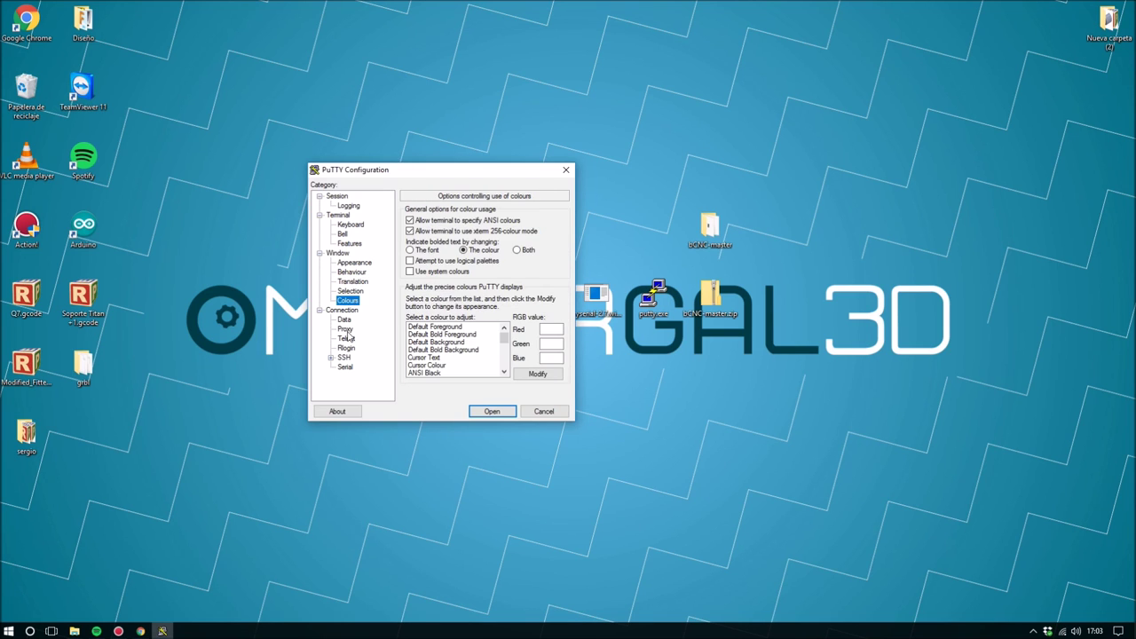
- Review all the Connection options again, including the serial line settings
{"action": "left_click", "coordinate": [344, 321]}
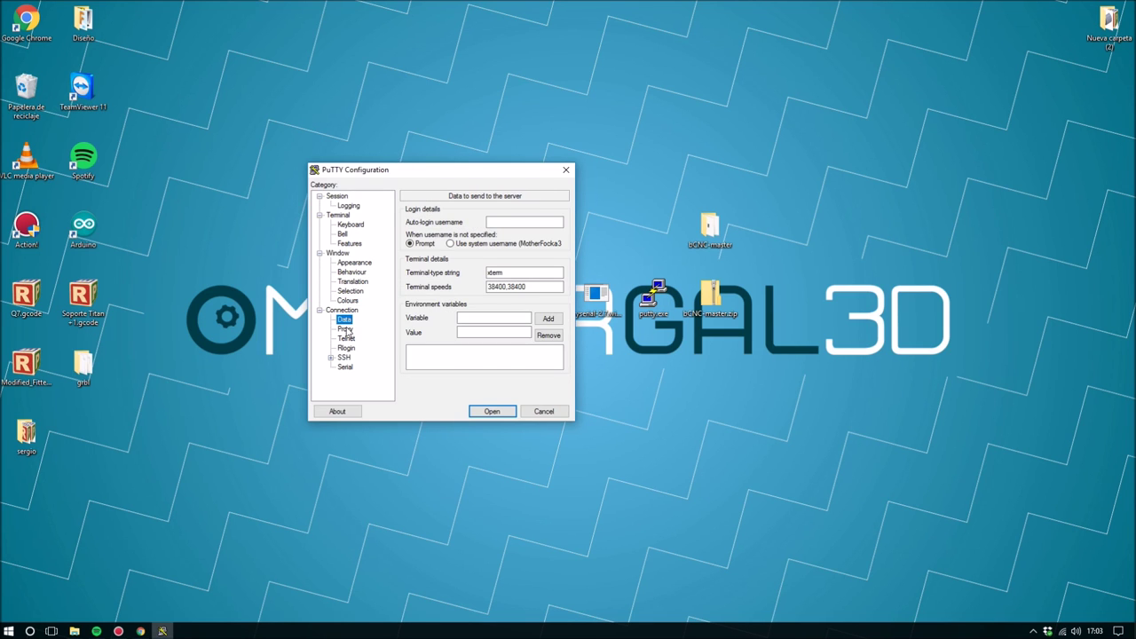
{"action": "left_click", "coordinate": [346, 330]}
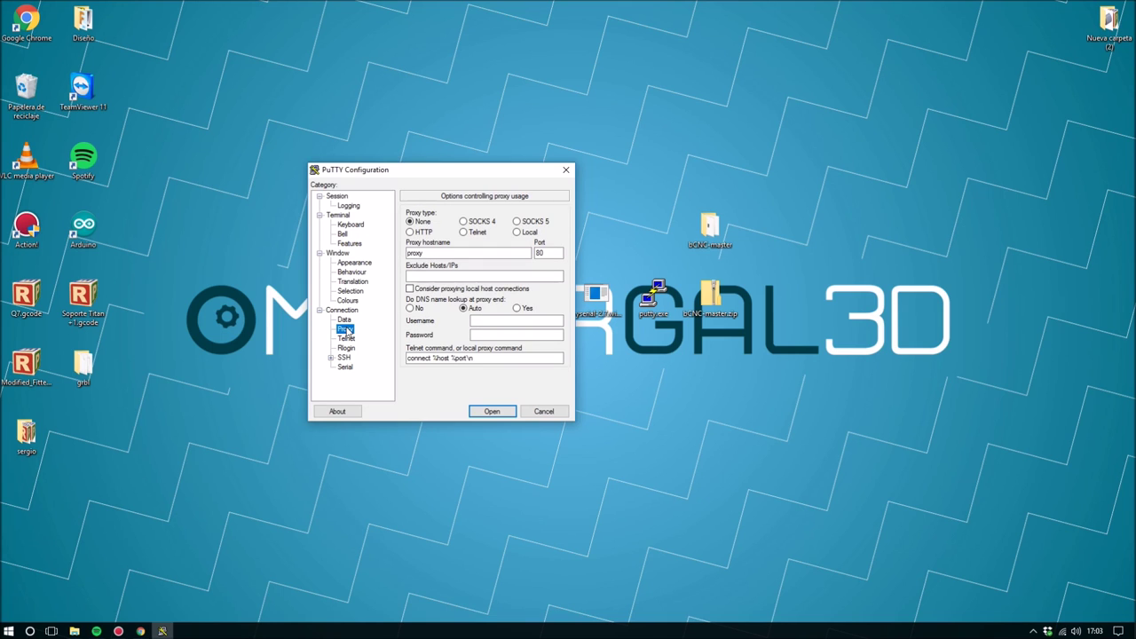
{"action": "left_click", "coordinate": [346, 339]}
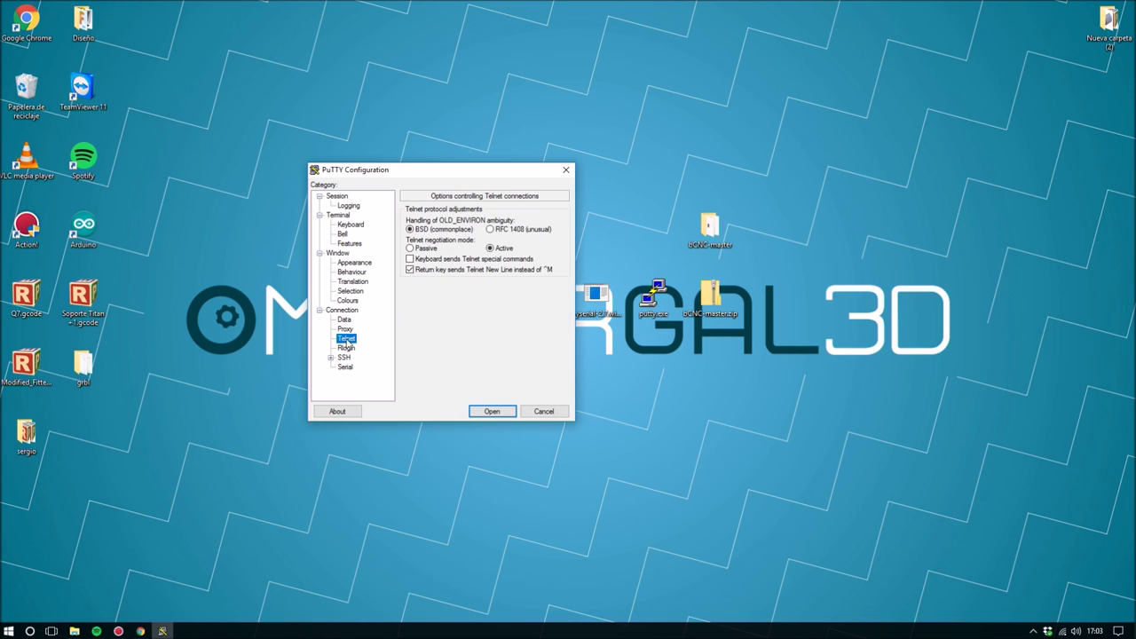
{"action": "left_click", "coordinate": [346, 348]}
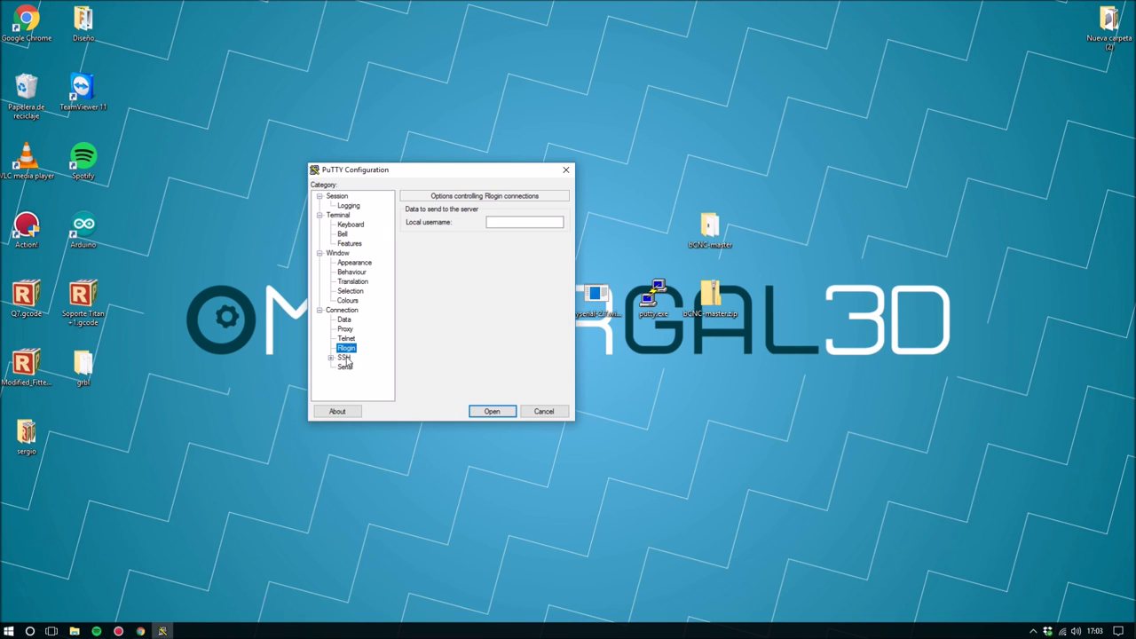
{"action": "double_click", "coordinate": [345, 357]}
{"action": "left_click", "coordinate": [333, 325]}
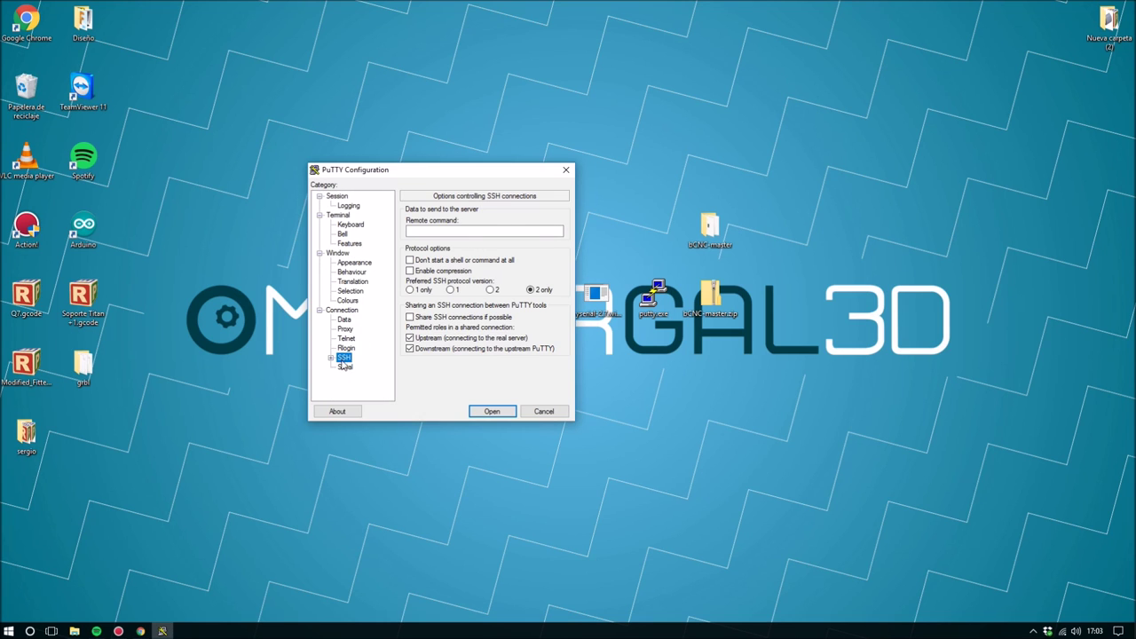
{"action": "left_click", "coordinate": [344, 366]}
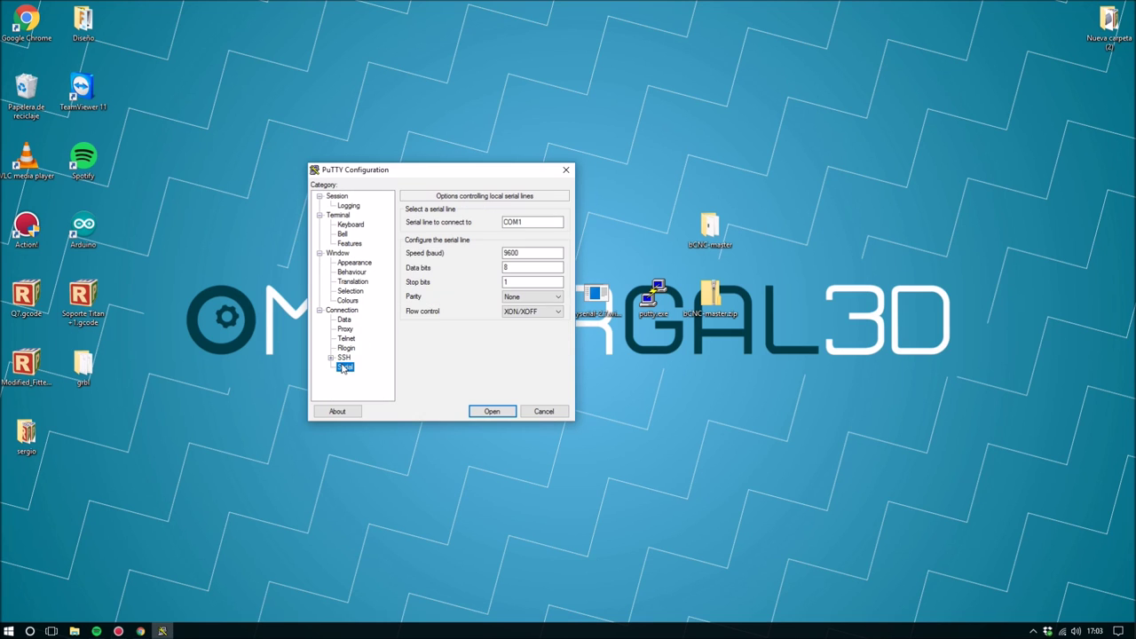
{"action": "left_click", "coordinate": [343, 317]}
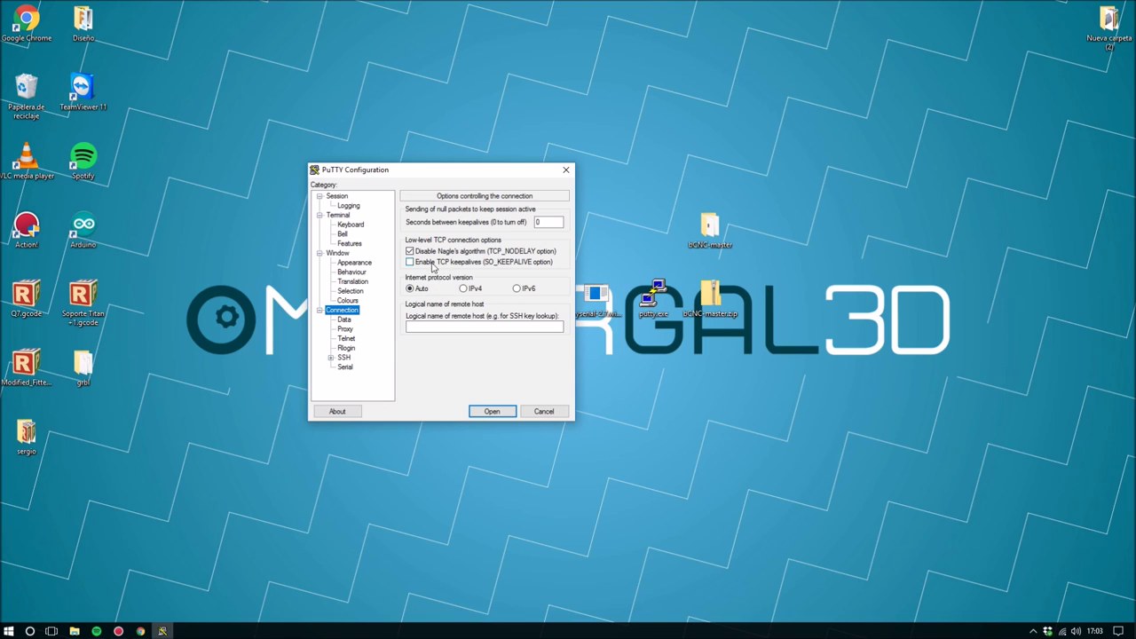
{"action": "left_click", "coordinate": [345, 319]}
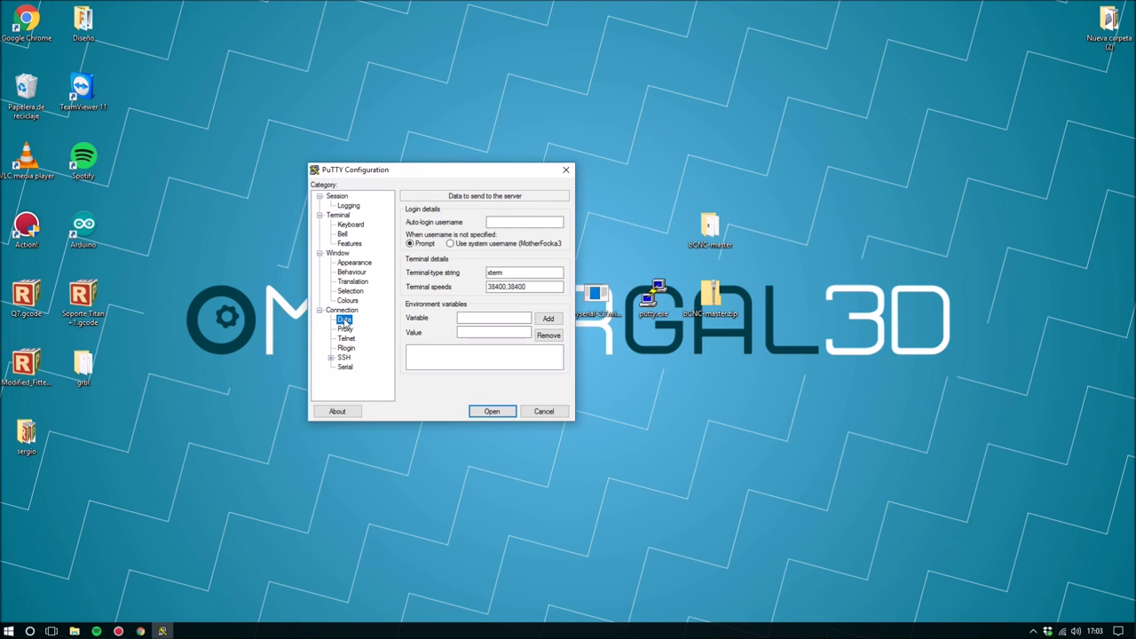
{"action": "left_click", "coordinate": [345, 329]}
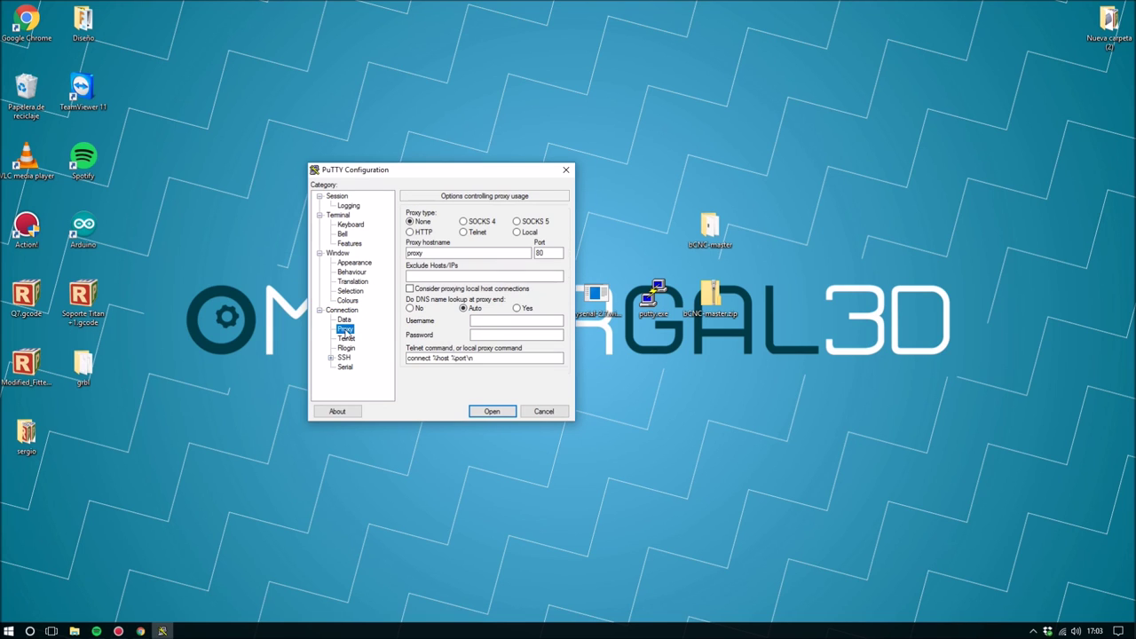
{"action": "left_click", "coordinate": [347, 339]}
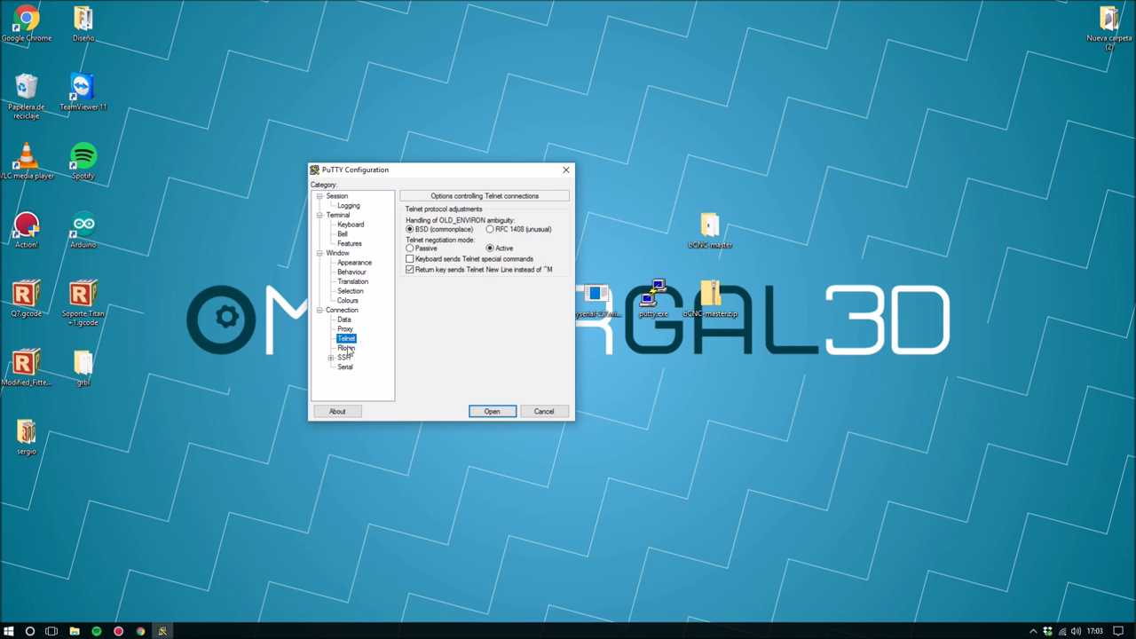
{"action": "left_click", "coordinate": [346, 347]}
- Check the Window options from Behaviour to Colours and the terminal's Bell and Features options
{"action": "left_click", "coordinate": [352, 271]}
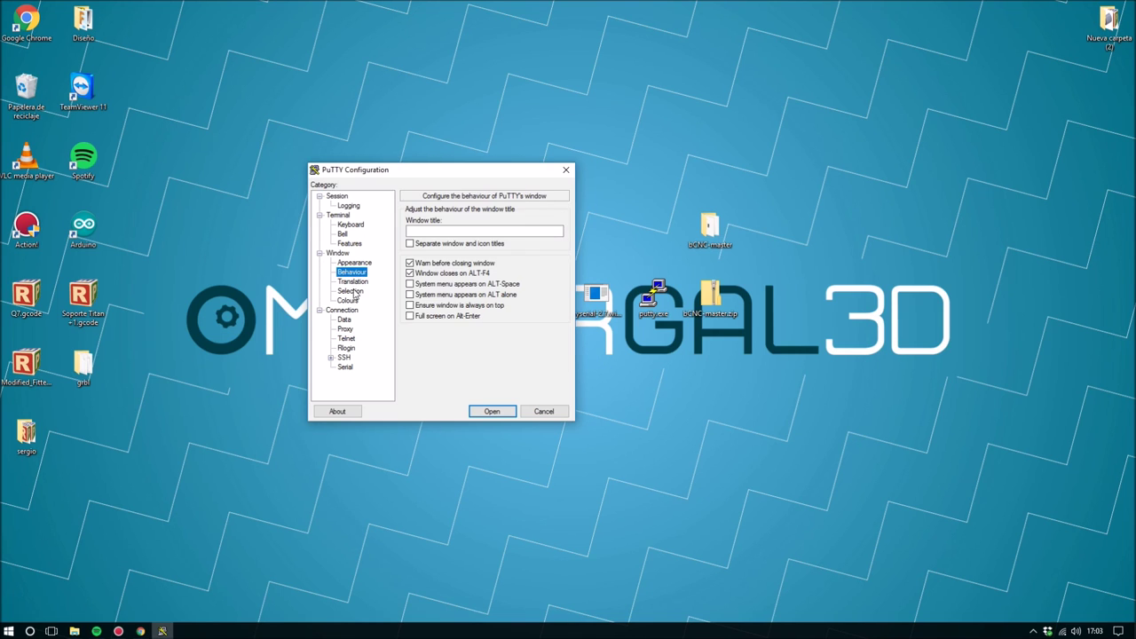
{"action": "left_click", "coordinate": [354, 283]}
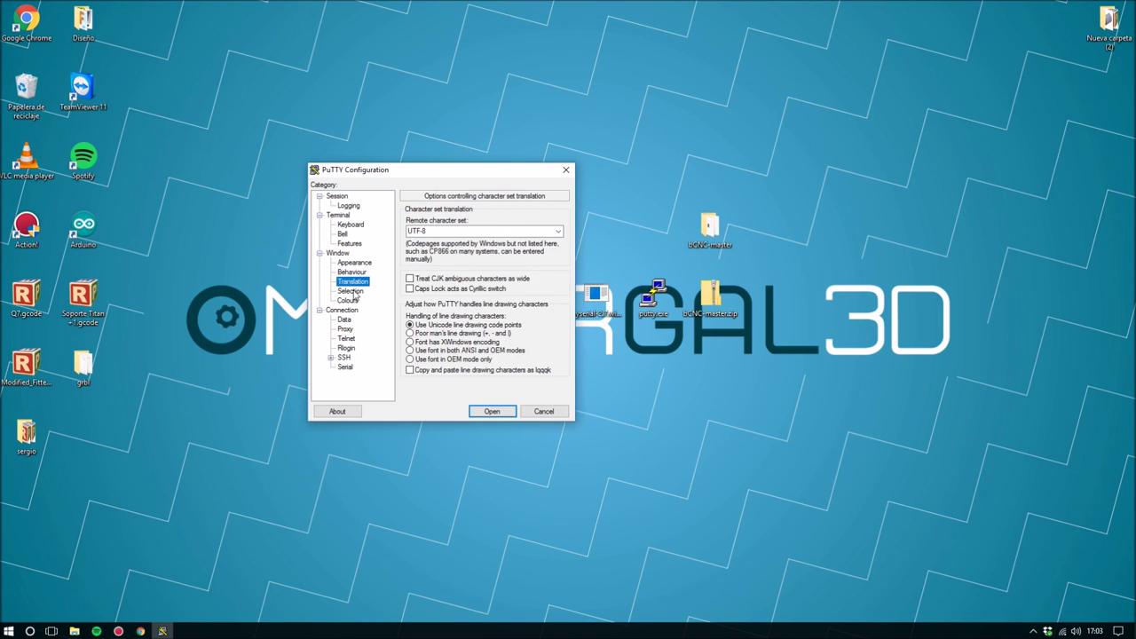
{"action": "left_click", "coordinate": [351, 292]}
{"action": "left_click", "coordinate": [353, 302]}
{"action": "left_click", "coordinate": [339, 255]}
{"action": "left_click", "coordinate": [342, 235]}
{"action": "left_click", "coordinate": [348, 244]}
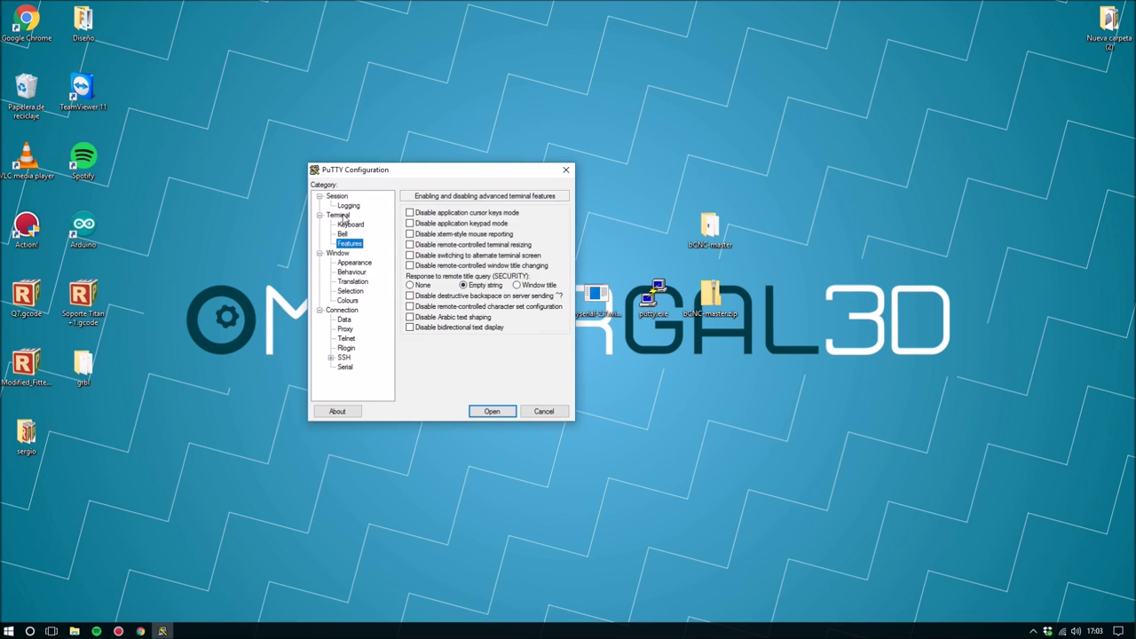
- Set the connection type of the PuTTY session to Serial
{"action": "left_click", "coordinate": [335, 196]}
{"action": "left_click", "coordinate": [346, 206]}
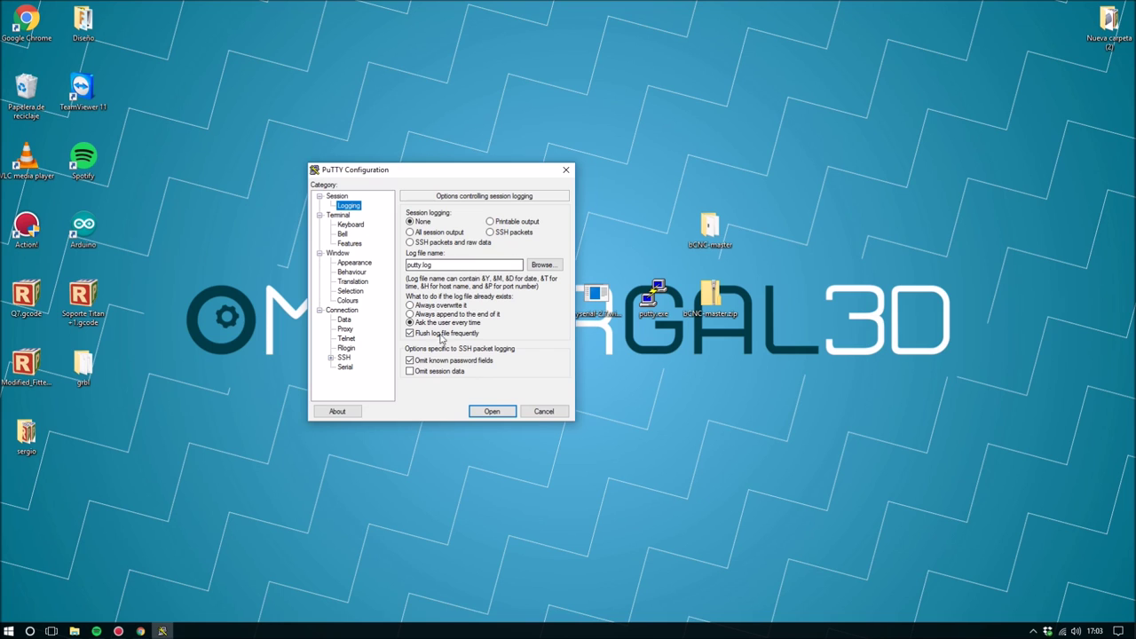
{"action": "left_click", "coordinate": [337, 197]}
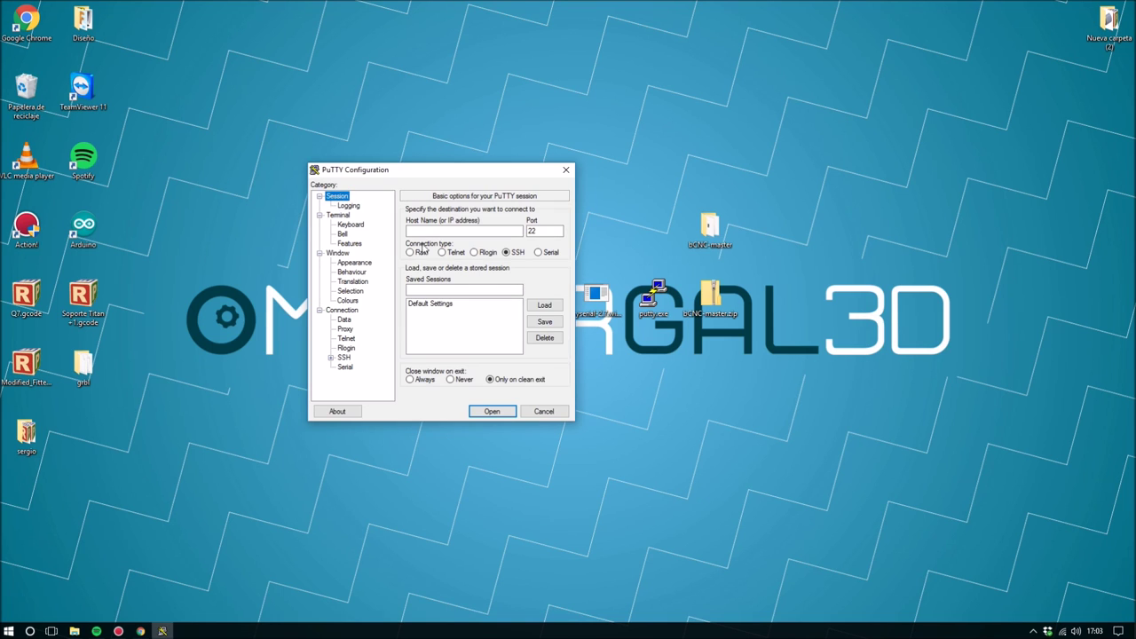
{"action": "left_click", "coordinate": [537, 253]}
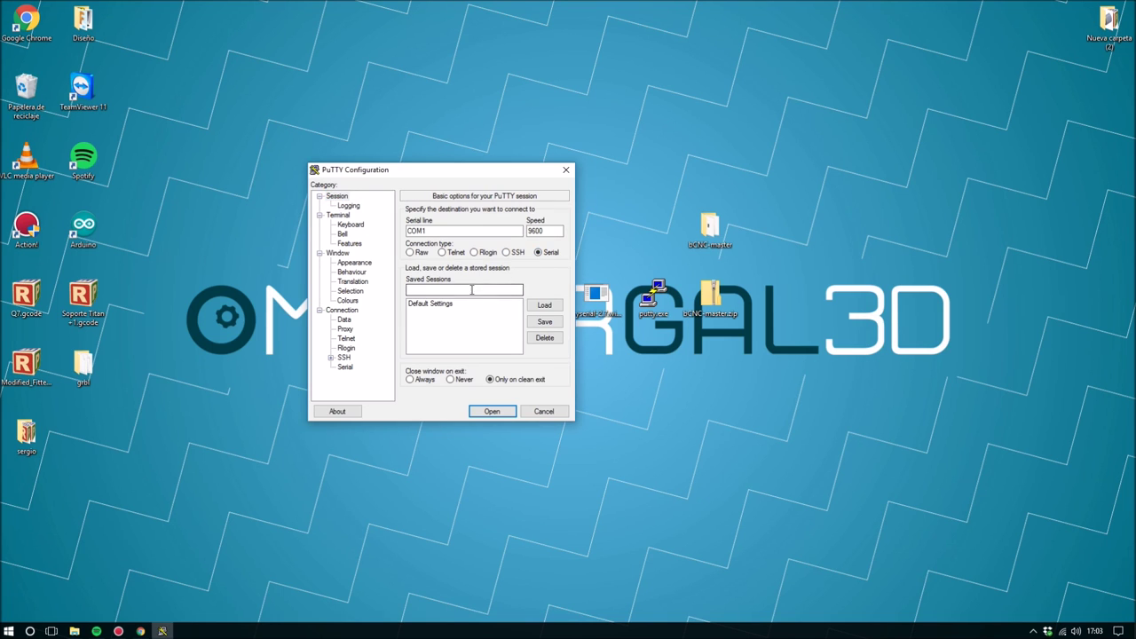
- Set the terminal's local line editing and local echo to Force on, and return to the basic session options
{"action": "left_click", "coordinate": [340, 254]}
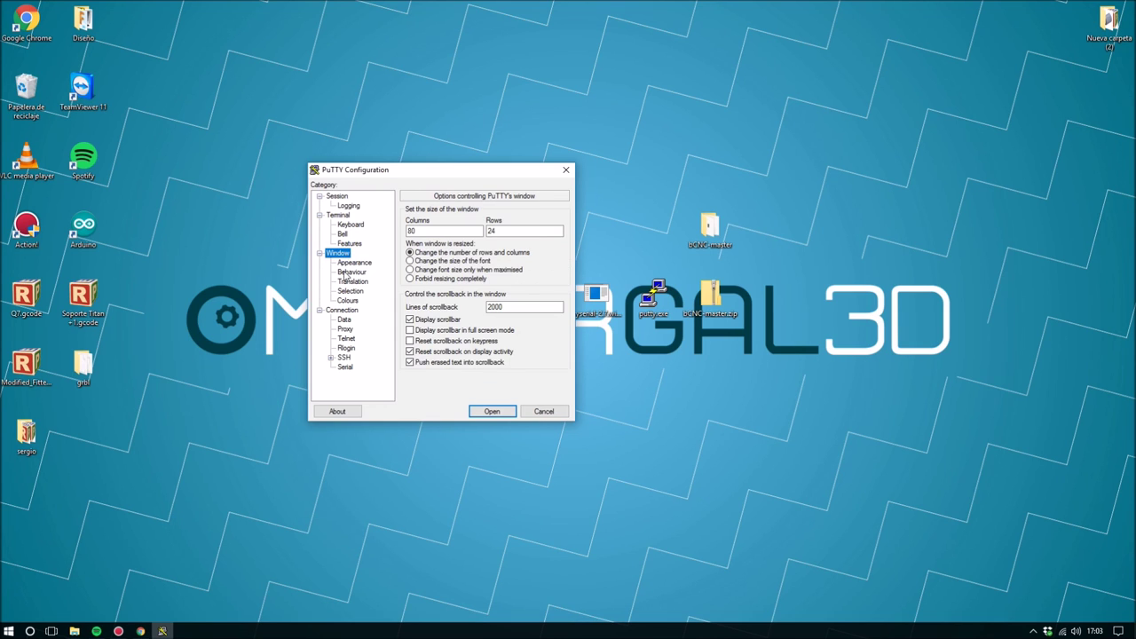
{"action": "left_click", "coordinate": [343, 217]}
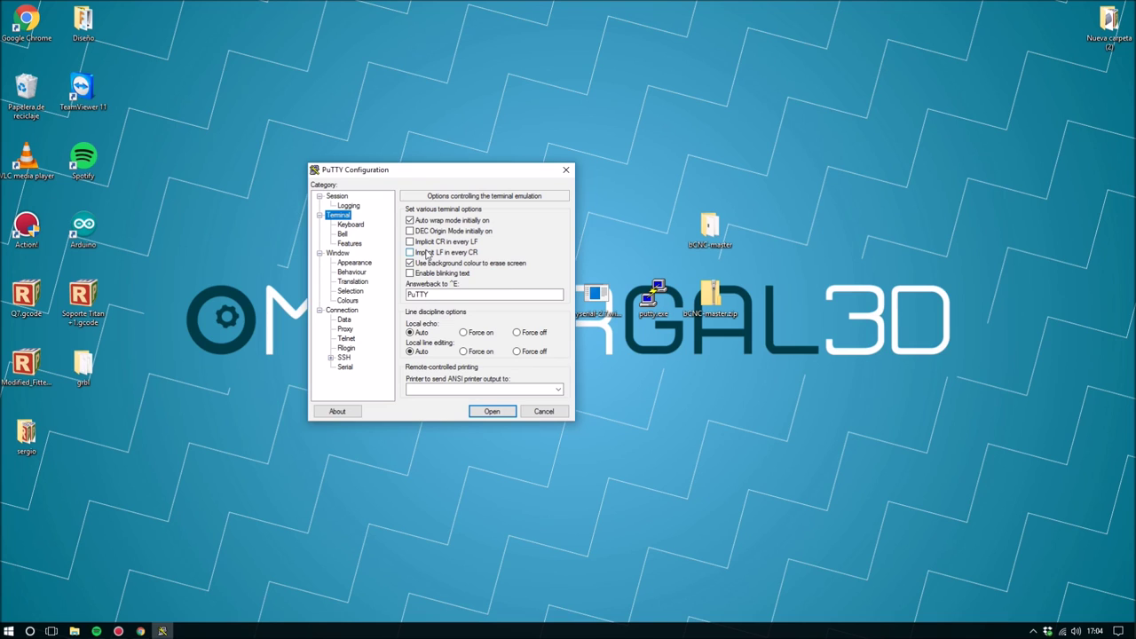
{"action": "left_click", "coordinate": [463, 351]}
{"action": "left_click", "coordinate": [462, 333]}
{"action": "left_click", "coordinate": [338, 197]}
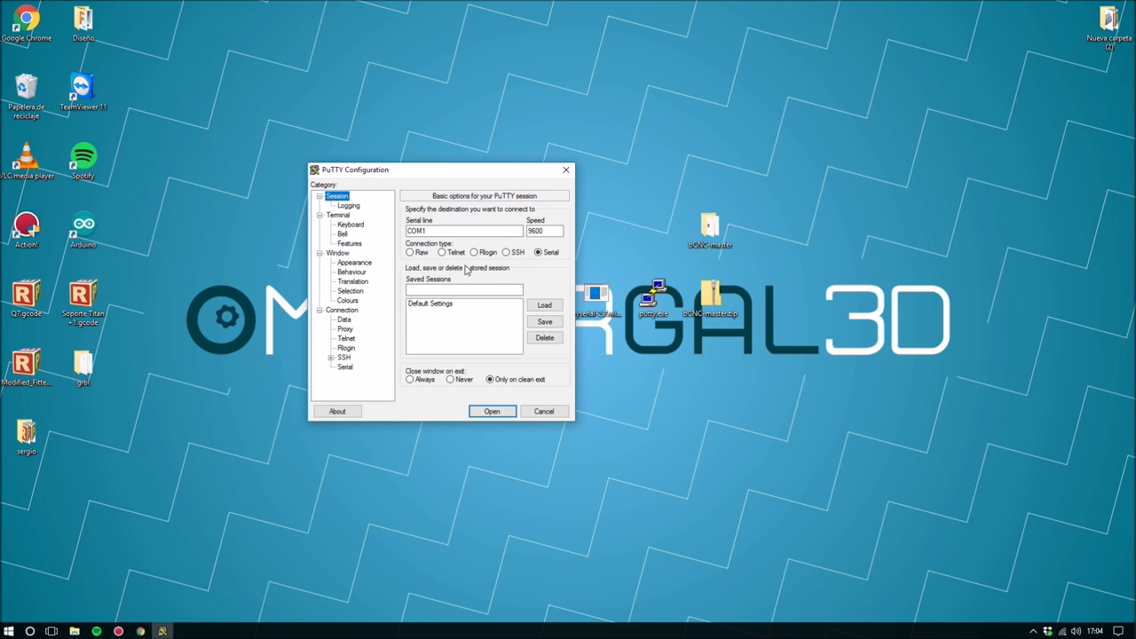
- Check the session logging options and the terminal emulation options, and return to the basic session options
{"action": "left_click", "coordinate": [351, 206]}
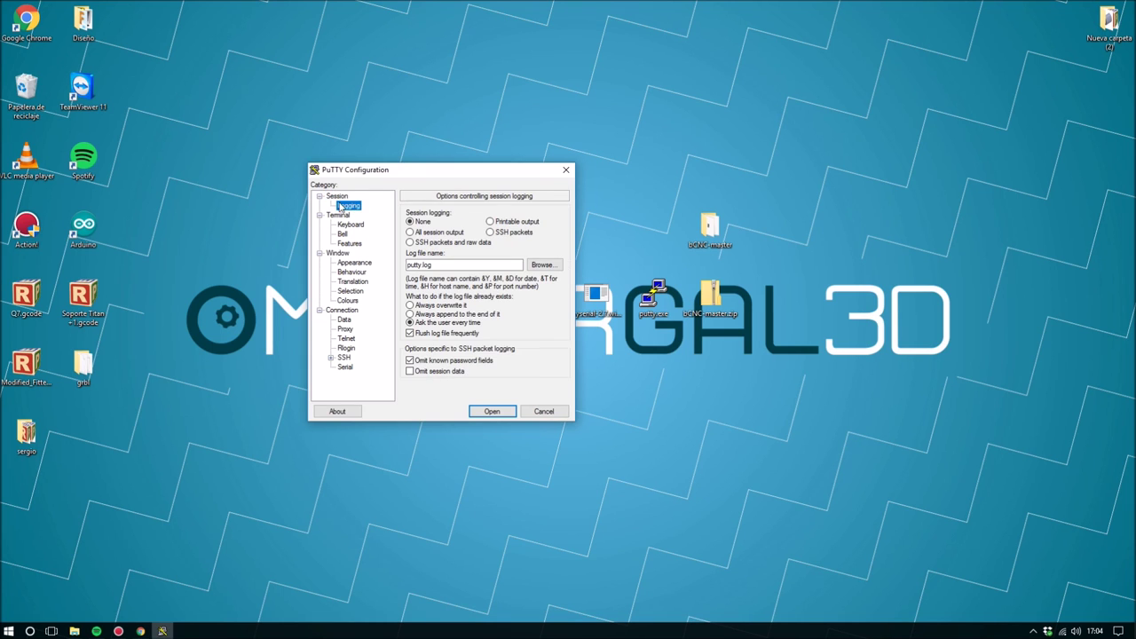
{"action": "left_click", "coordinate": [342, 216]}
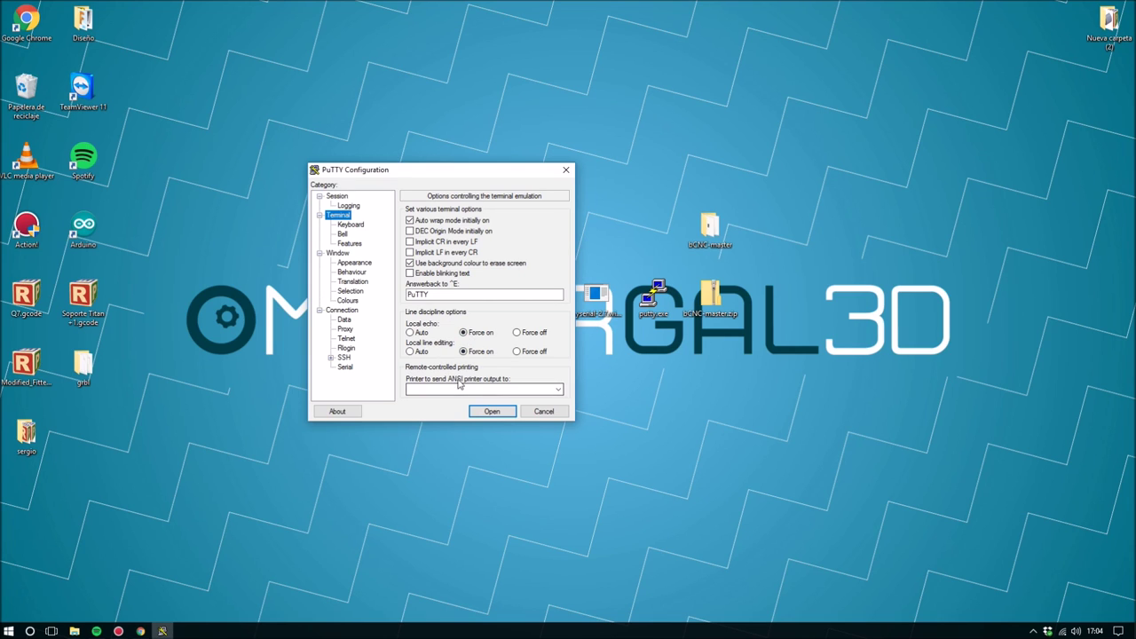
{"action": "left_click", "coordinate": [343, 197]}
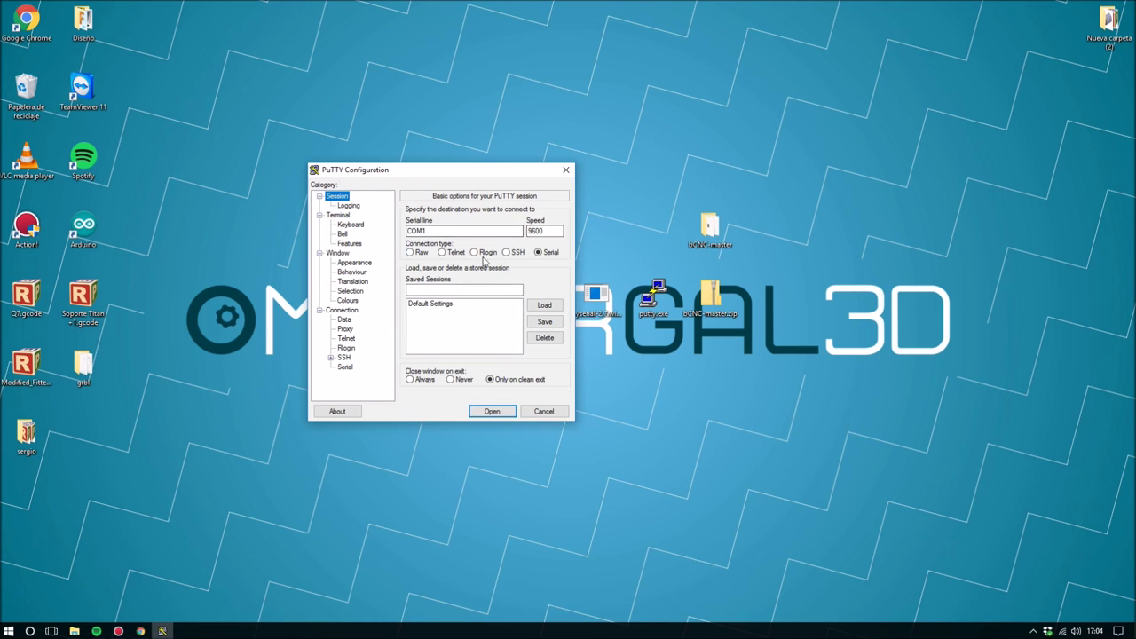
- Set the Serial connection's line to COM3 and its speed to 115200
{"action": "left_click", "coordinate": [541, 253]}
{"action": "left_click", "coordinate": [448, 232]}
{"action": "key", "text": "Tab"}
{"action": "type", "text": "11"}
- Save the current connection settings as a session named CNC and select it among the saved sessions
{"action": "left_click", "coordinate": [481, 289]}
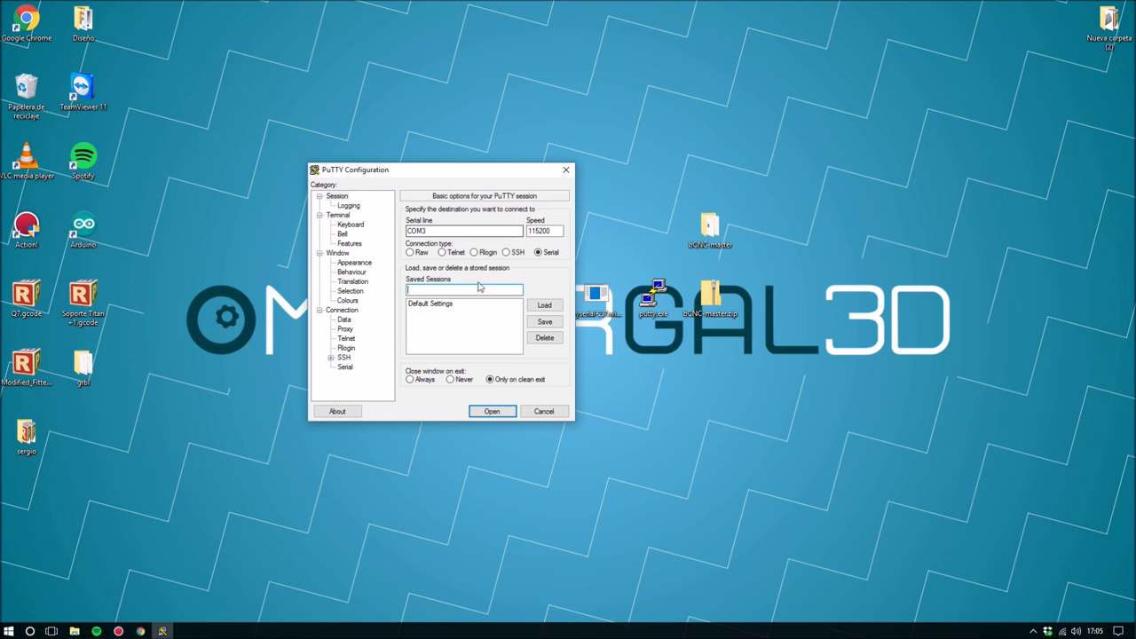
{"action": "type", "text": "CNC"}
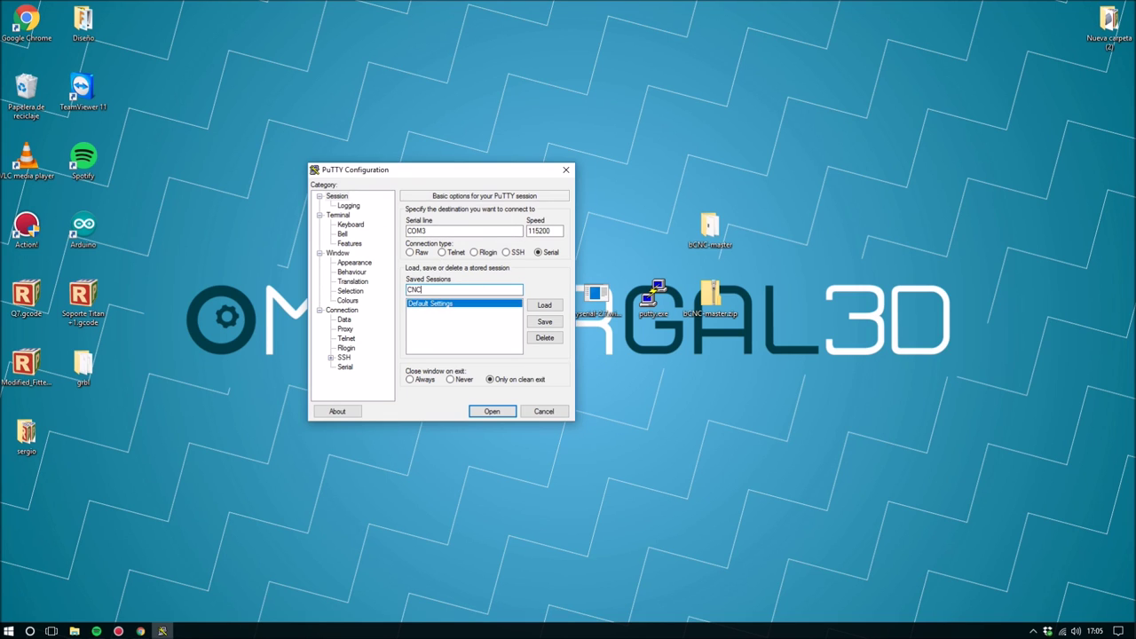
{"action": "left_click", "coordinate": [544, 321]}
{"action": "left_click", "coordinate": [424, 319]}
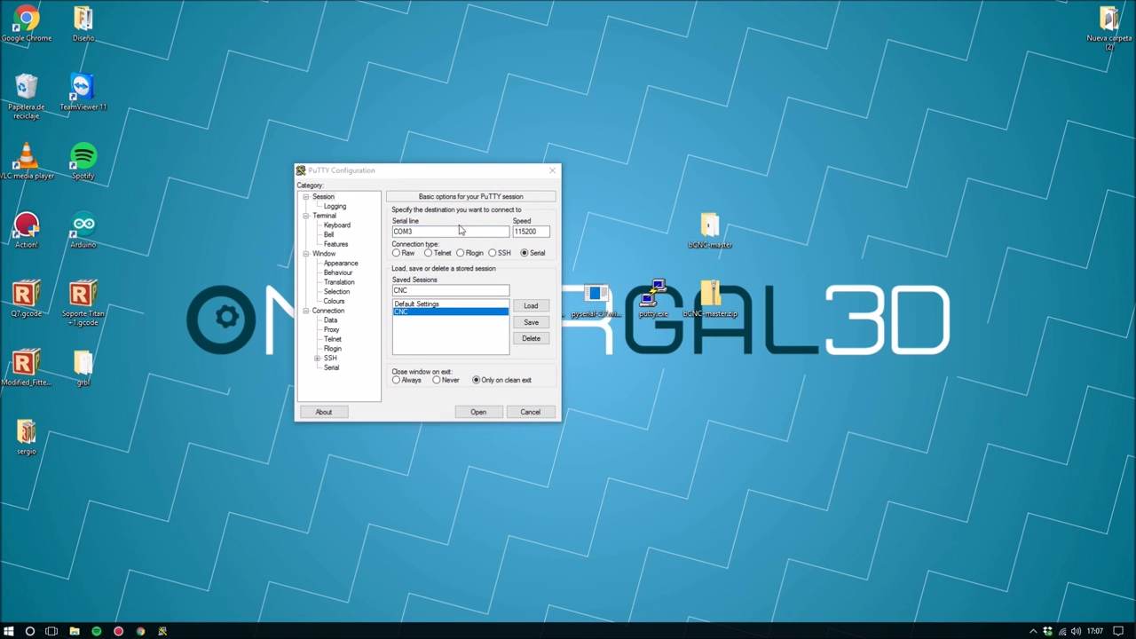
- Set the serial line of the CNC session to COM5 and save the session again
{"action": "left_click", "coordinate": [456, 230]}
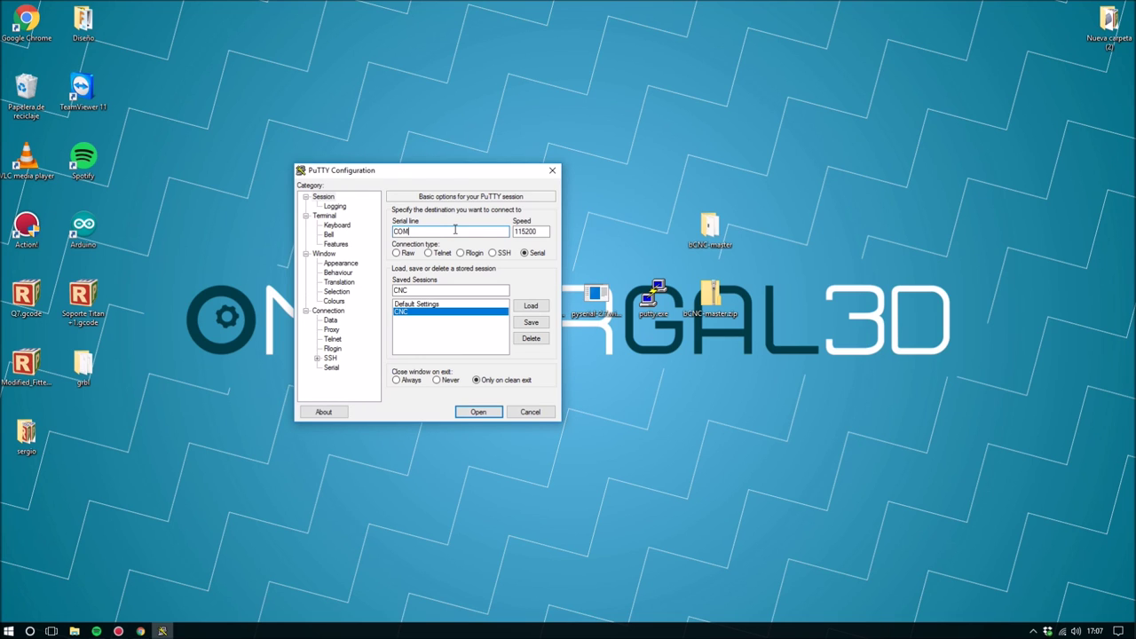
{"action": "type", "text": "5"}
{"action": "left_click", "coordinate": [530, 322]}
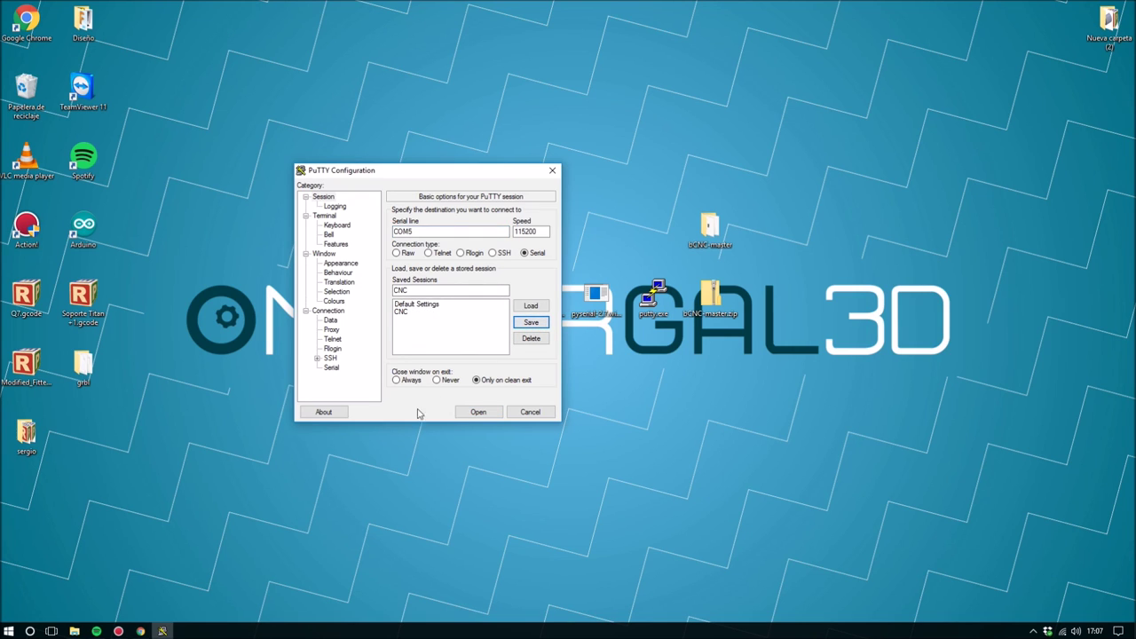
- Open the serial connection, list the Grbl settings with $$, and enlarge the terminal window to show the whole list
{"action": "left_click", "coordinate": [493, 412]}
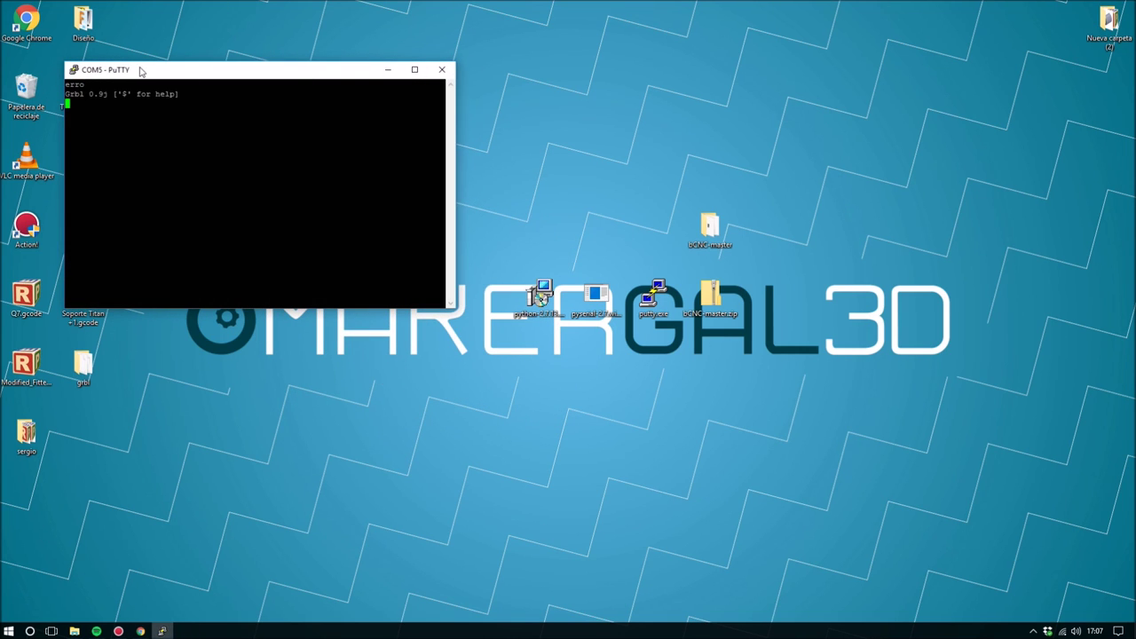
{"action": "left_click_drag", "start_coordinate": [142, 69], "coordinate": [432, 101]}
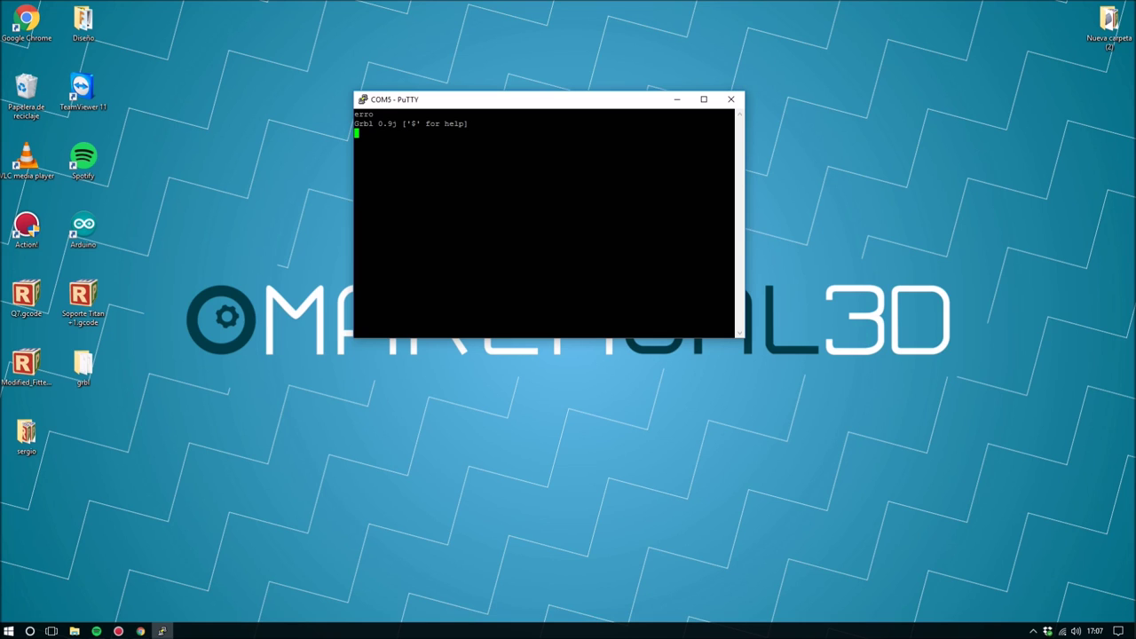
{"action": "type", "text": "$$"}
{"action": "key", "text": "Return"}
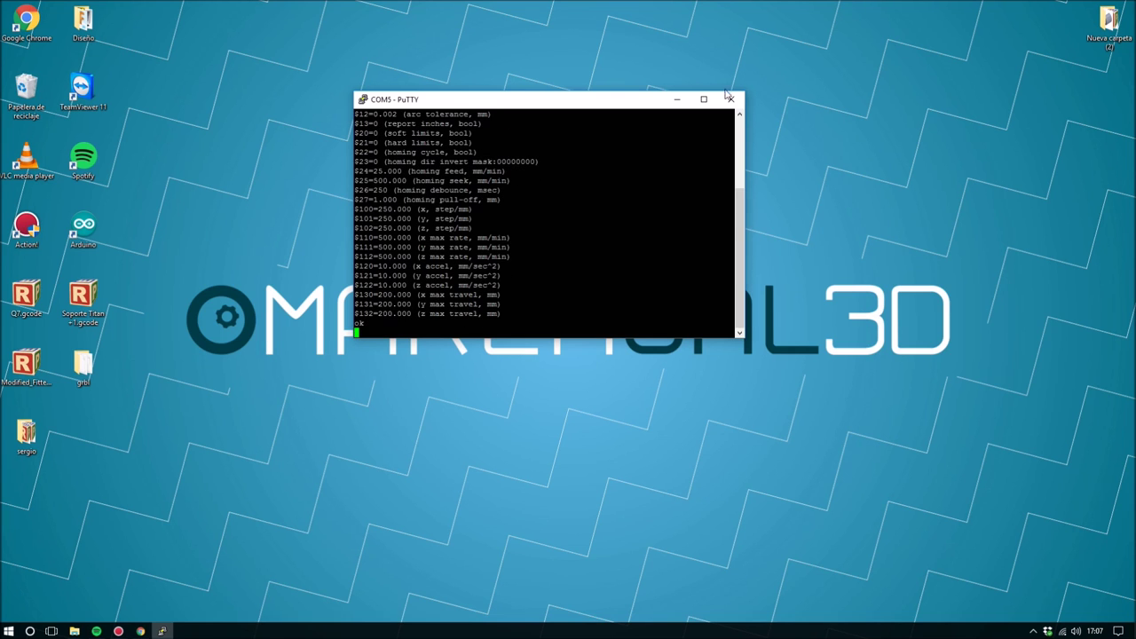
{"action": "left_click_drag", "start_coordinate": [662, 92], "coordinate": [665, 5]}
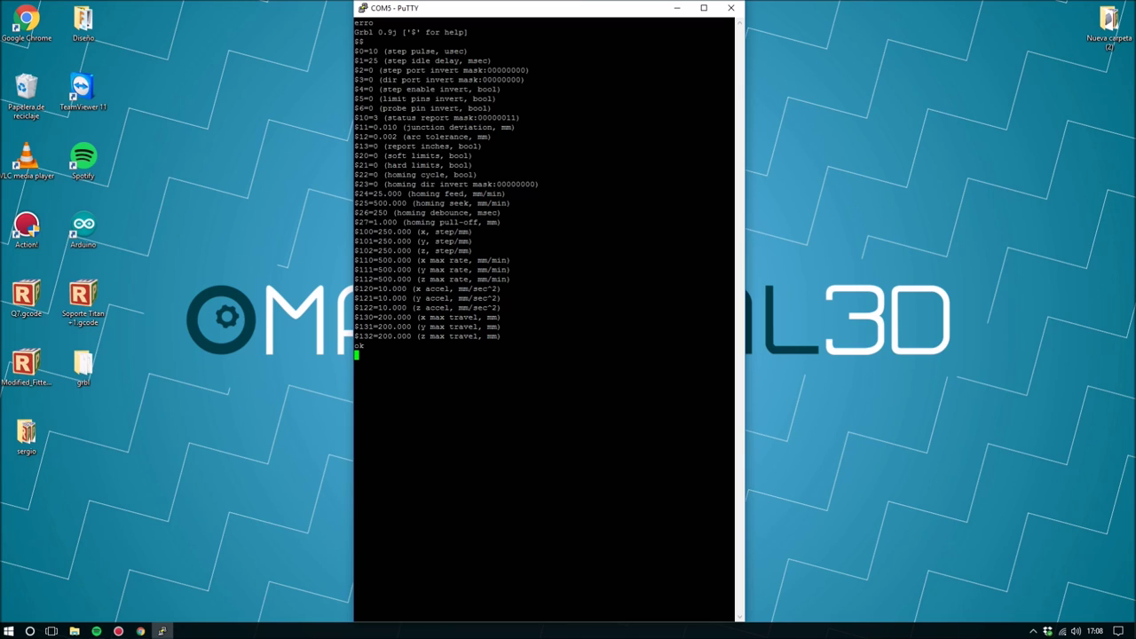
- Set the X axis steps per millimetre to 160 with the Grbl command $100=160
{"action": "left_click_drag", "start_coordinate": [378, 50], "coordinate": [354, 50]}
{"action": "type", "text": "$"}
{"action": "type", "text": "100="}
{"action": "type", "text": "160"}
{"action": "key", "text": "Return"}
{"action": "triple_click", "coordinate": [360, 364]}
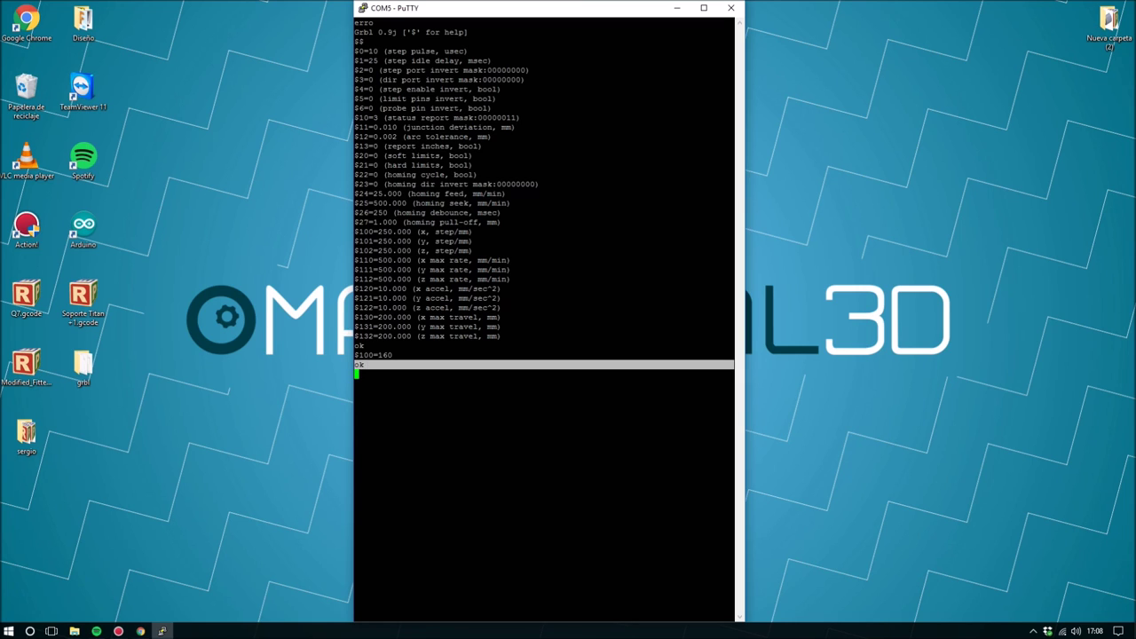
{"action": "left_click", "coordinate": [360, 365]}
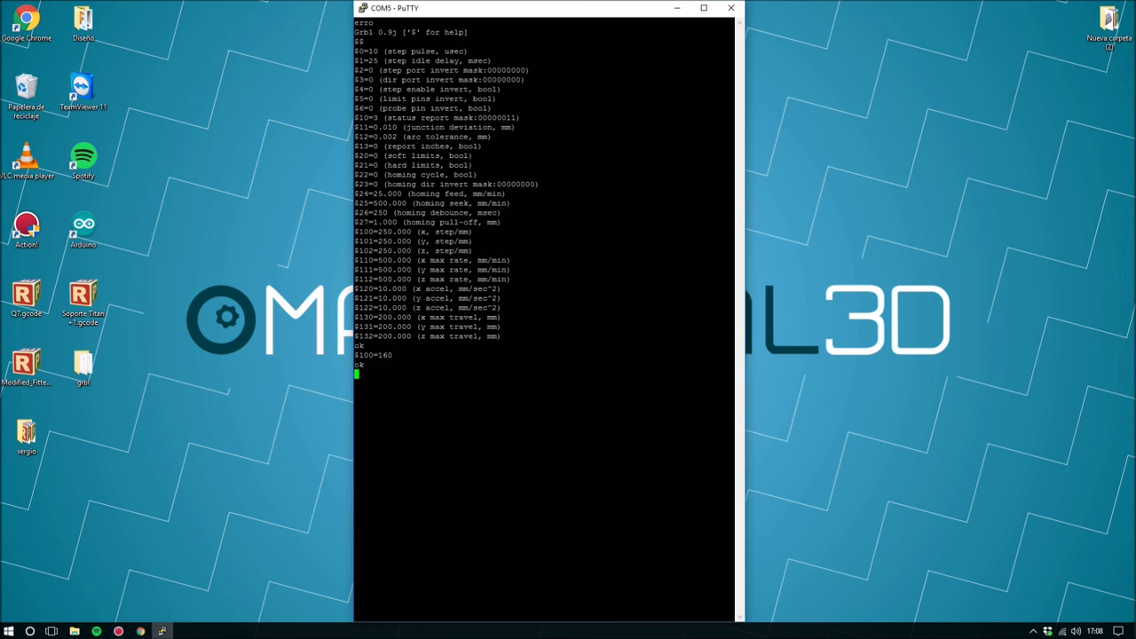
- Set the Y axis to 160 steps per millimetre with $101=160 and the Z axis to 4000 with $102=4000
{"action": "type", "text": "$0="}
{"action": "key", "text": "BackSpace"}
{"action": "key", "text": "BackSpace"}
{"action": "type", "text": "101=160"}
{"action": "key", "text": "Return"}
{"action": "type", "text": "$102=4000"}
{"action": "key", "text": "Return"}
- List the Grbl settings again with $$ and review the X, Y and Z step values
{"action": "type", "text": "$$"}
{"action": "key", "text": "Return"}
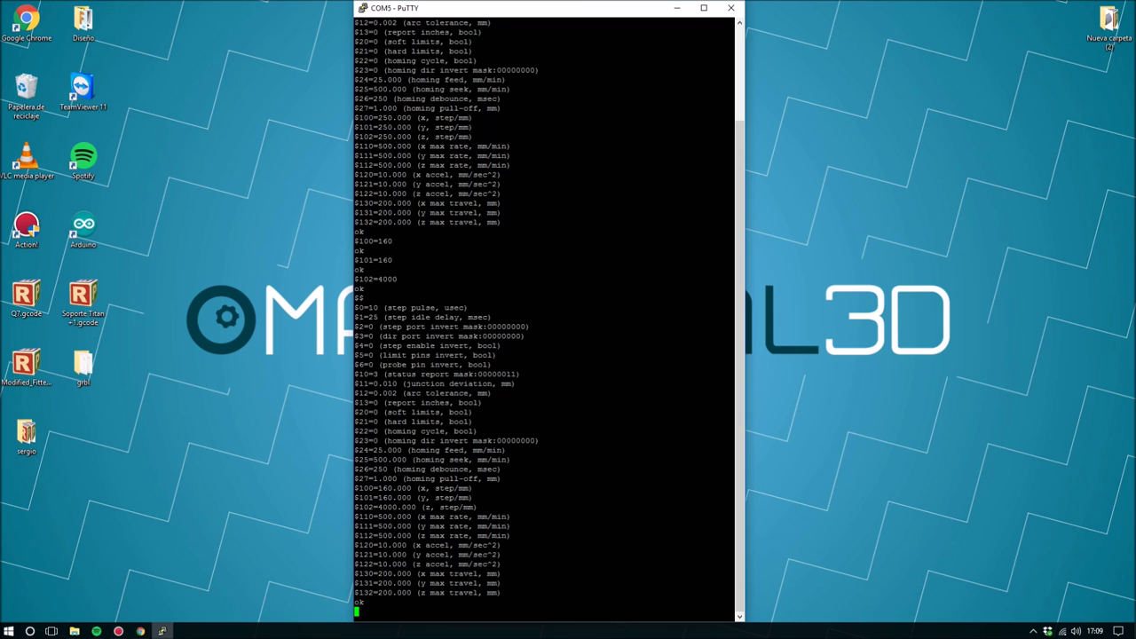
{"action": "left_click_drag", "start_coordinate": [362, 603], "coordinate": [356, 307]}
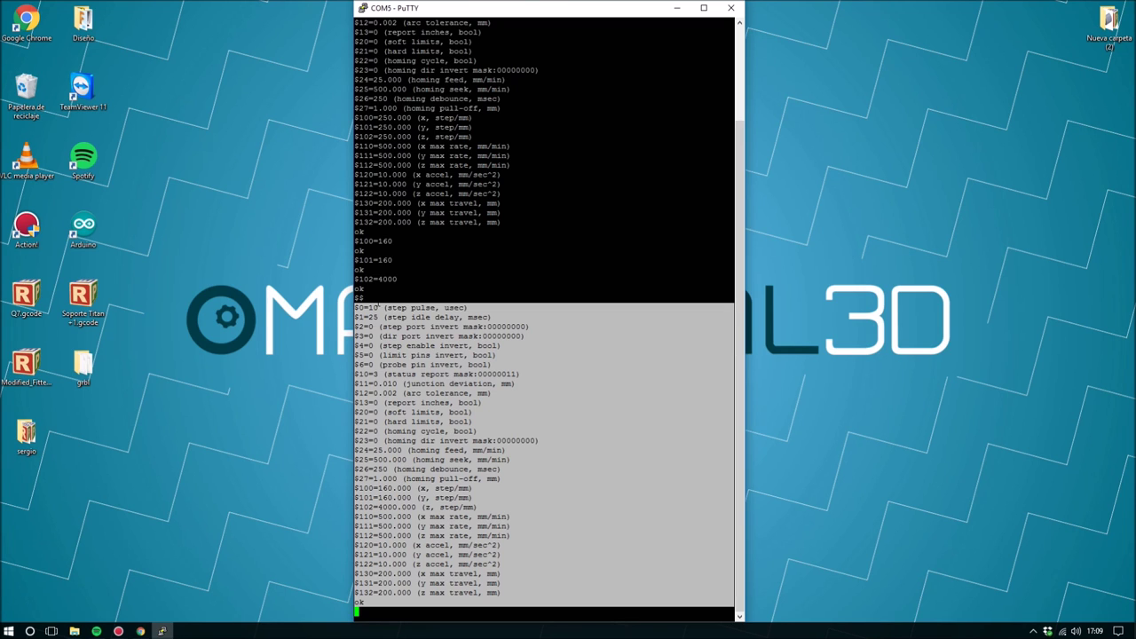
{"action": "left_click", "coordinate": [417, 497]}
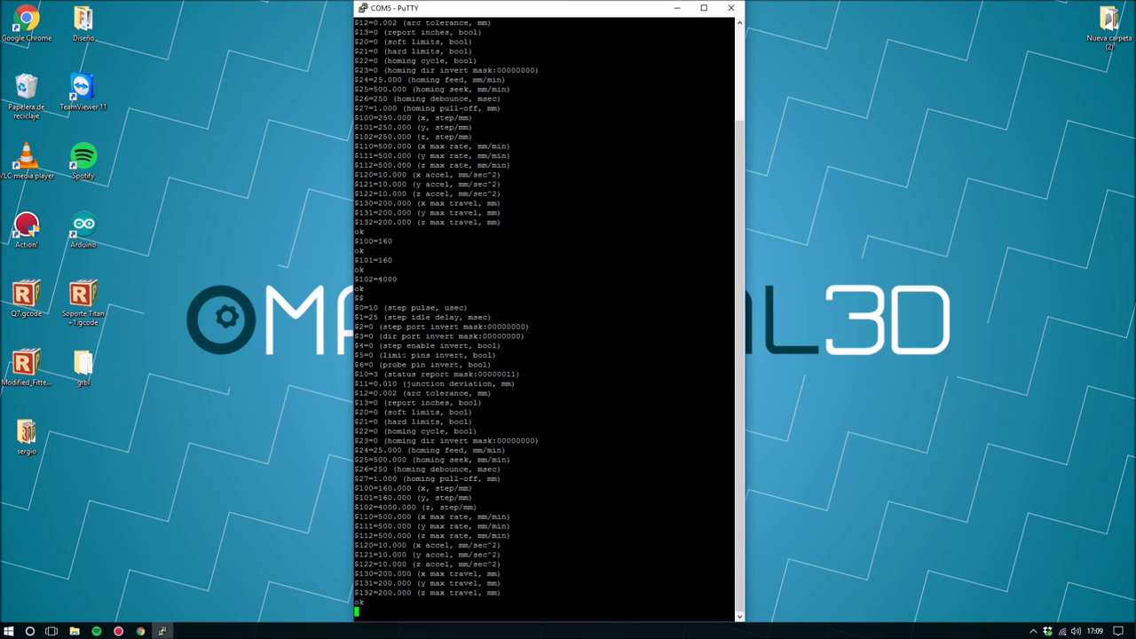
- Send the $X unlock command to Grbl and close the terminal session
{"action": "type", "text": "$X"}
{"action": "key", "text": "Return"}
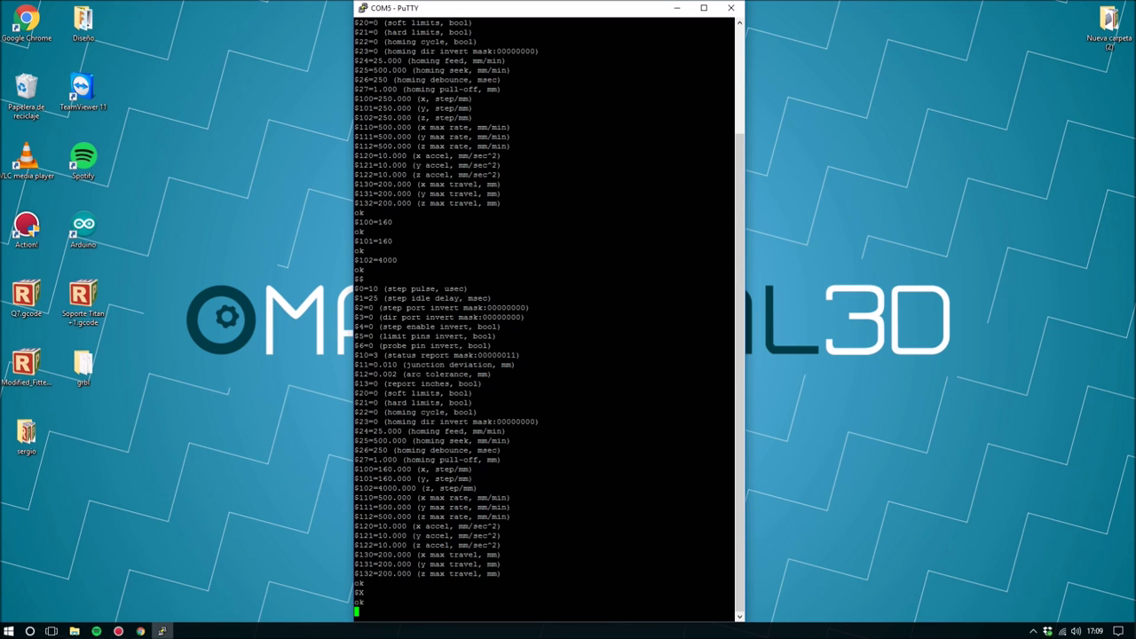
{"action": "left_click", "coordinate": [731, 8]}
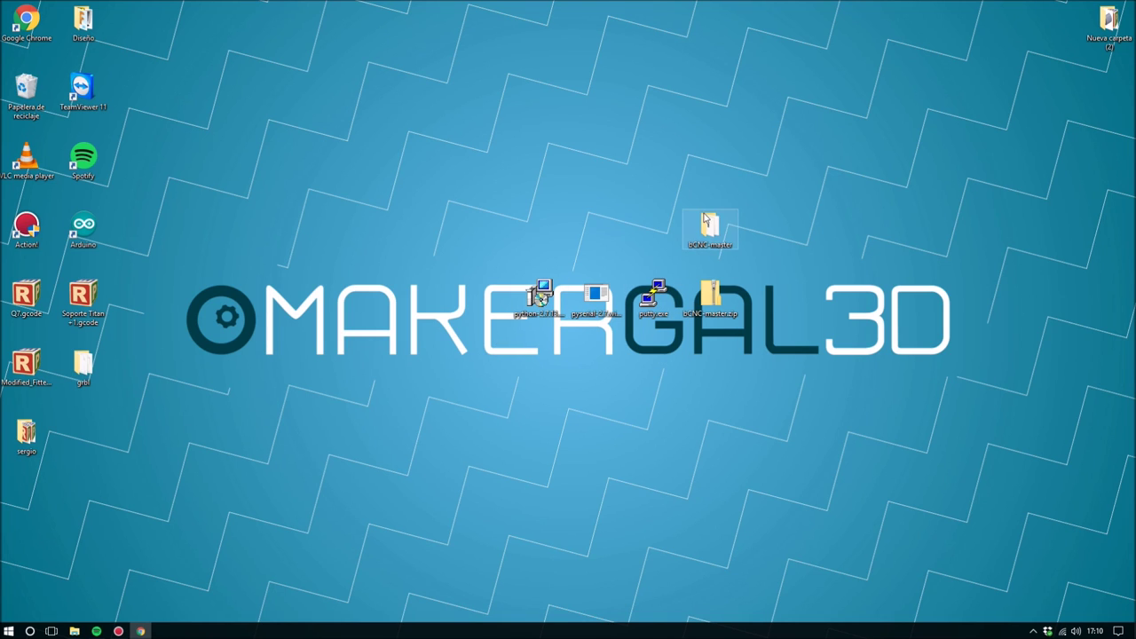
- Switch to bCNC and examine its editor commands and the CNC configuration parameters
{"action": "left_click_drag", "start_coordinate": [712, 238], "coordinate": [765, 297]}
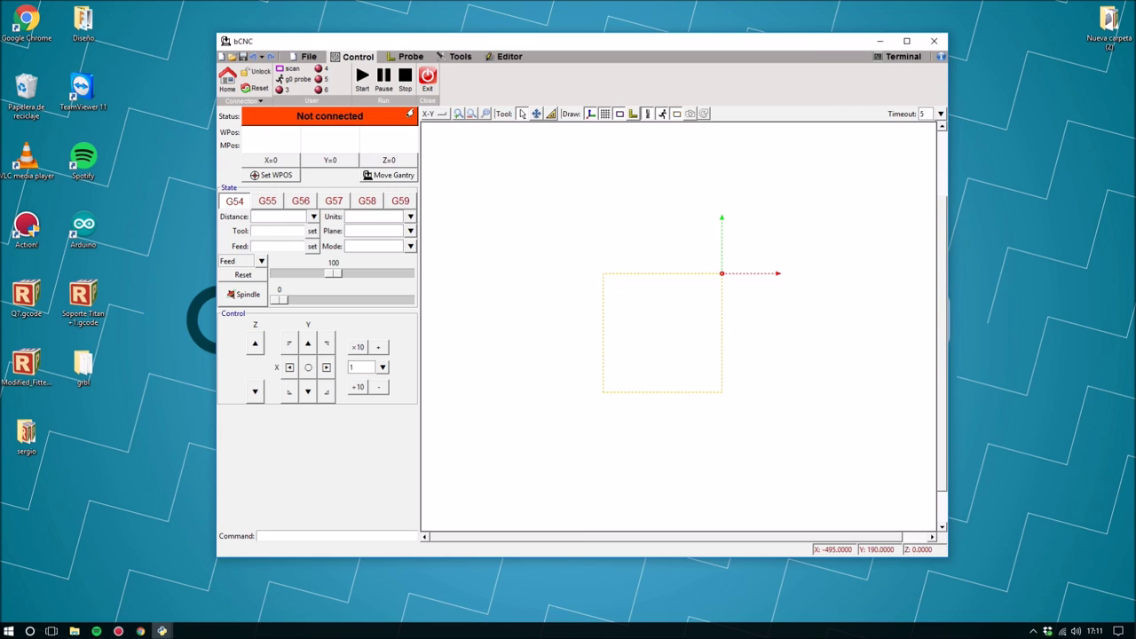
{"action": "left_click", "coordinate": [504, 57]}
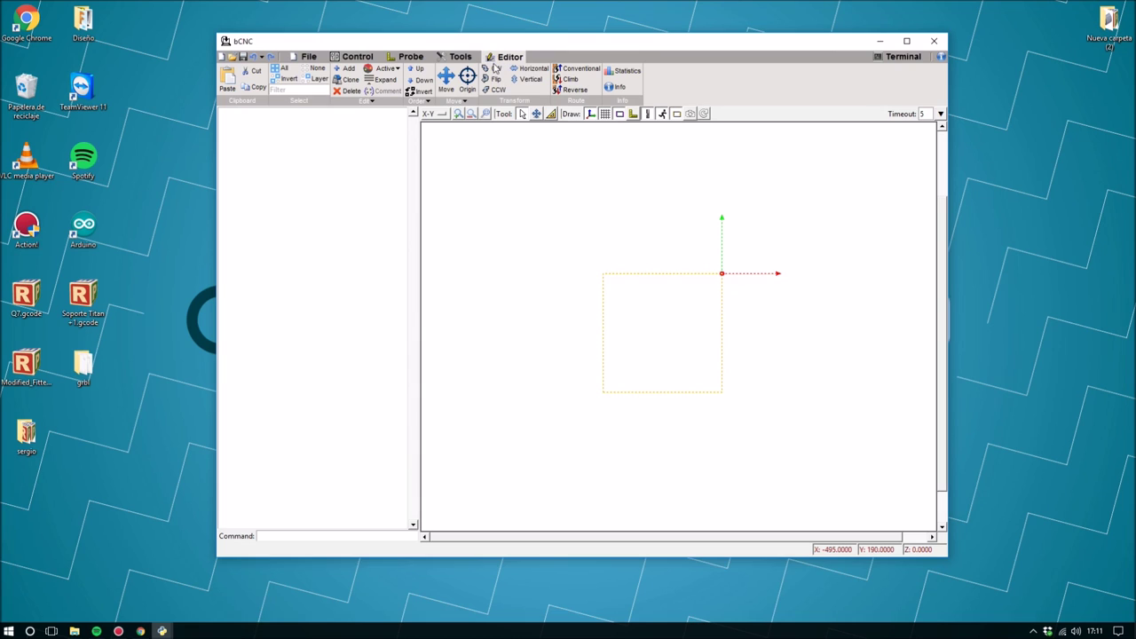
{"action": "left_click", "coordinate": [460, 57]}
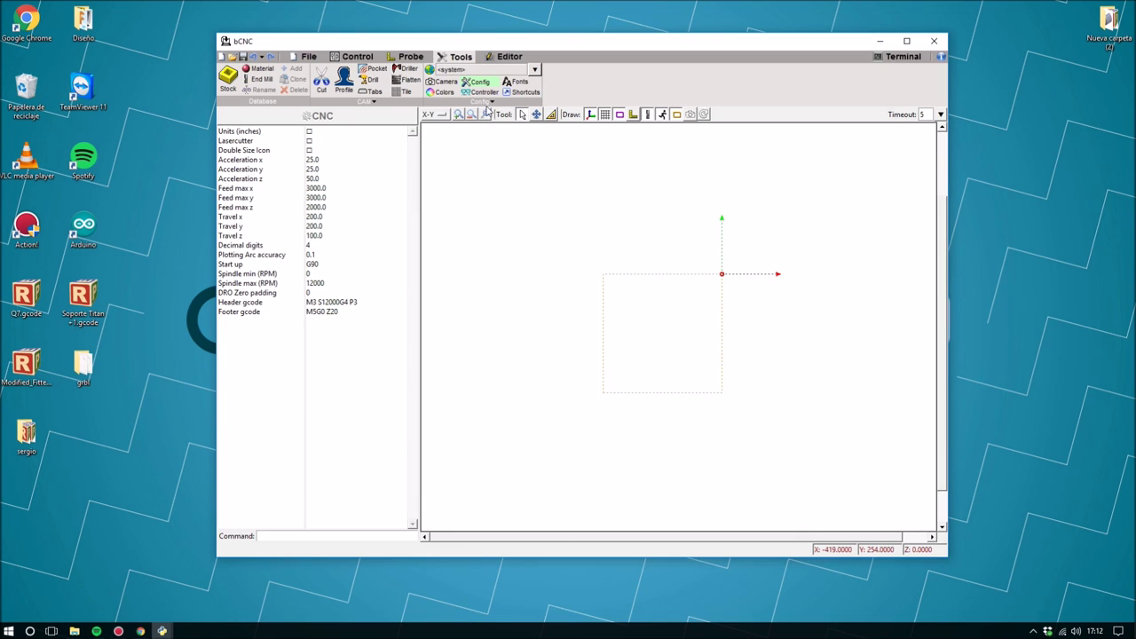
- Set the serial port of the bCNC connection to COM5
{"action": "left_click", "coordinate": [307, 57]}
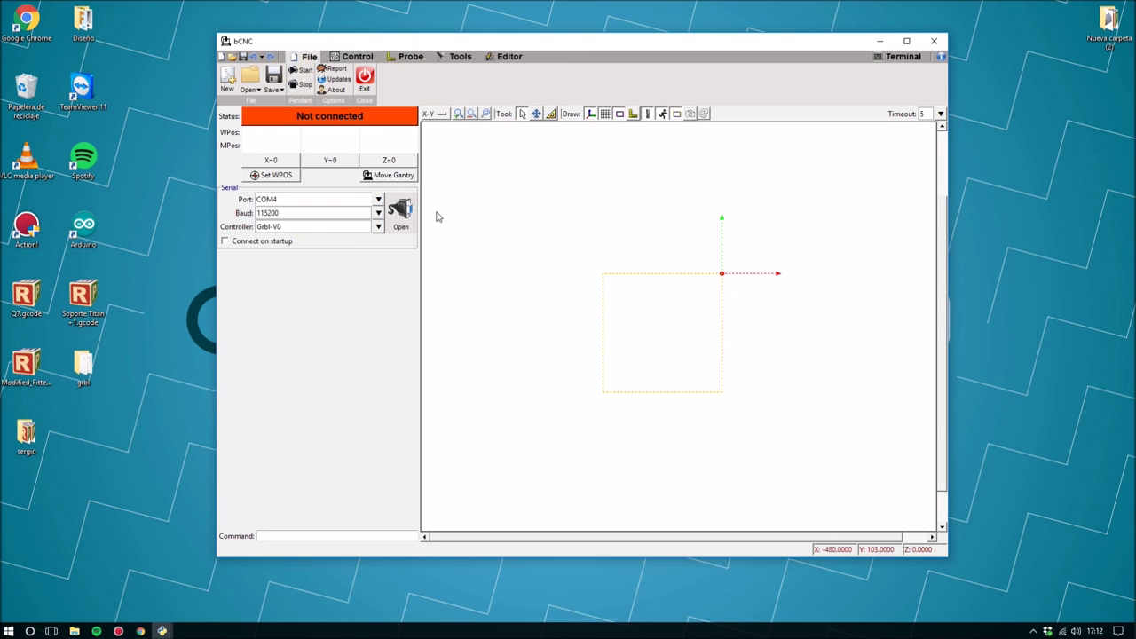
{"action": "left_click", "coordinate": [376, 201]}
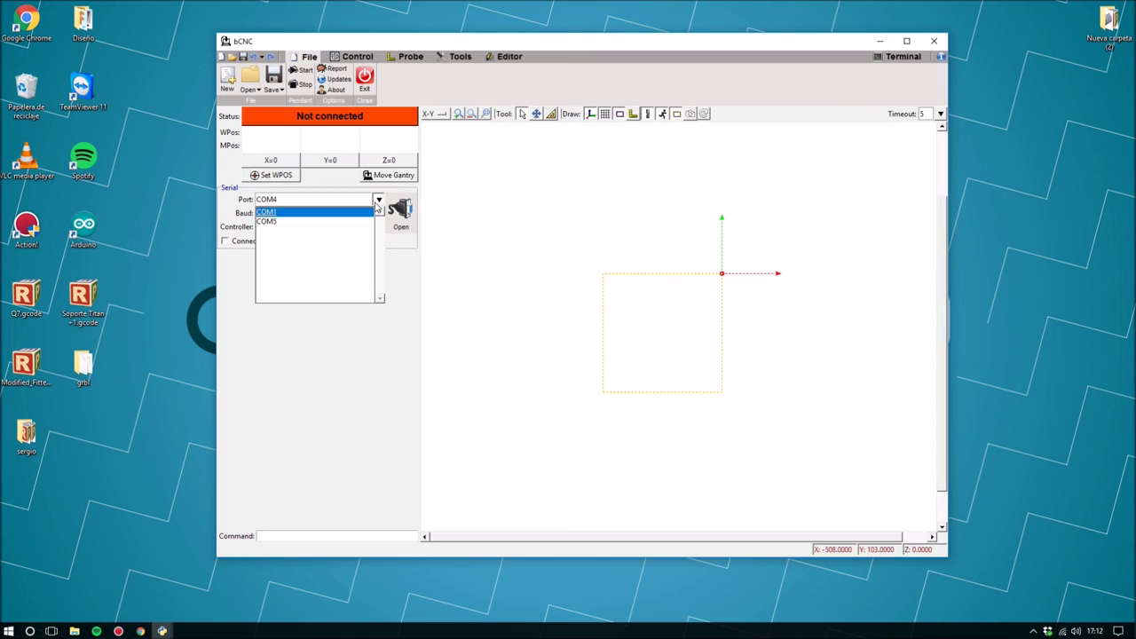
{"action": "left_click", "coordinate": [303, 225]}
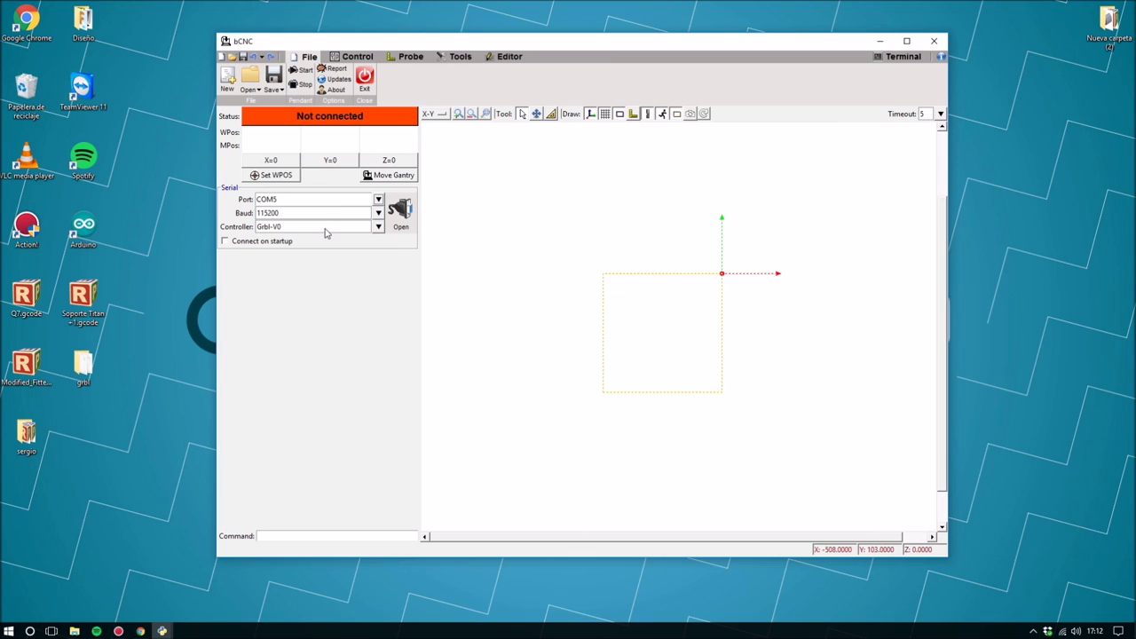